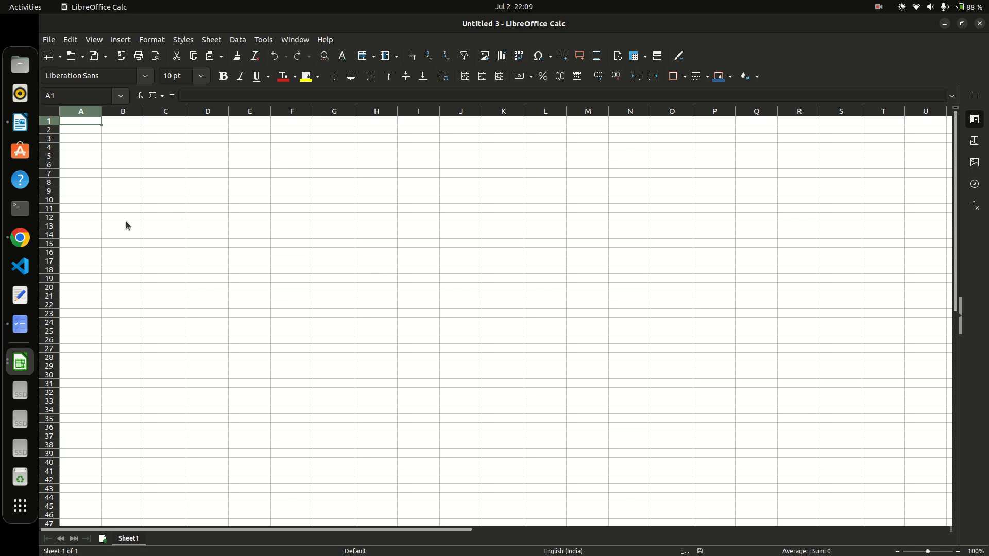
Commit the B1 formula in the online sheet, then open the downloaded Gm counter (1).pdf from Telegram.
left_click(16, 247)
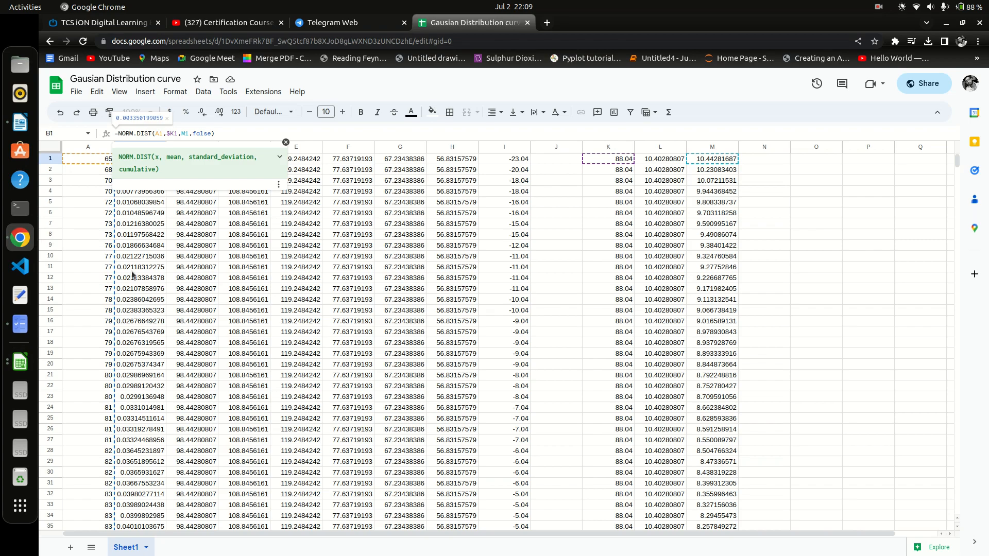
left_click(832, 310)
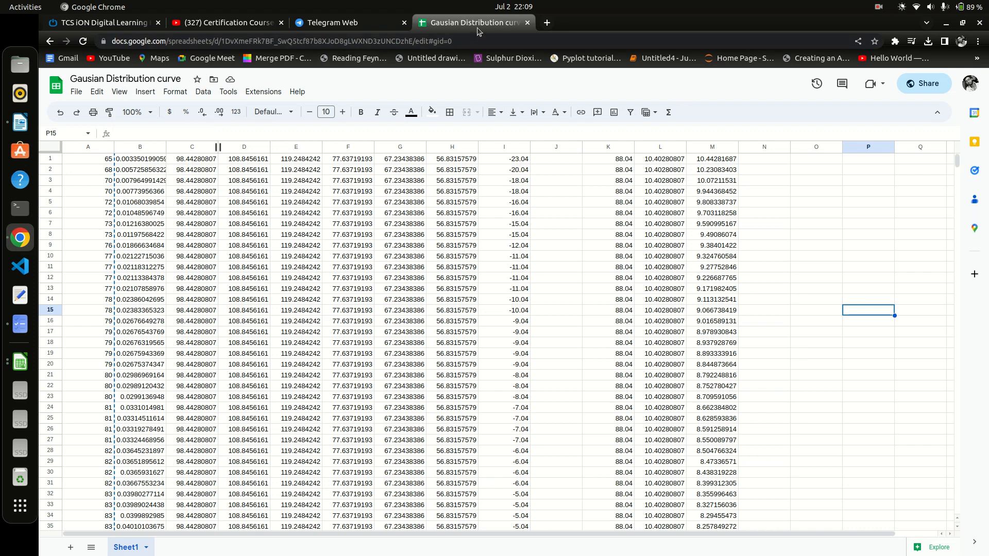
left_click(334, 24)
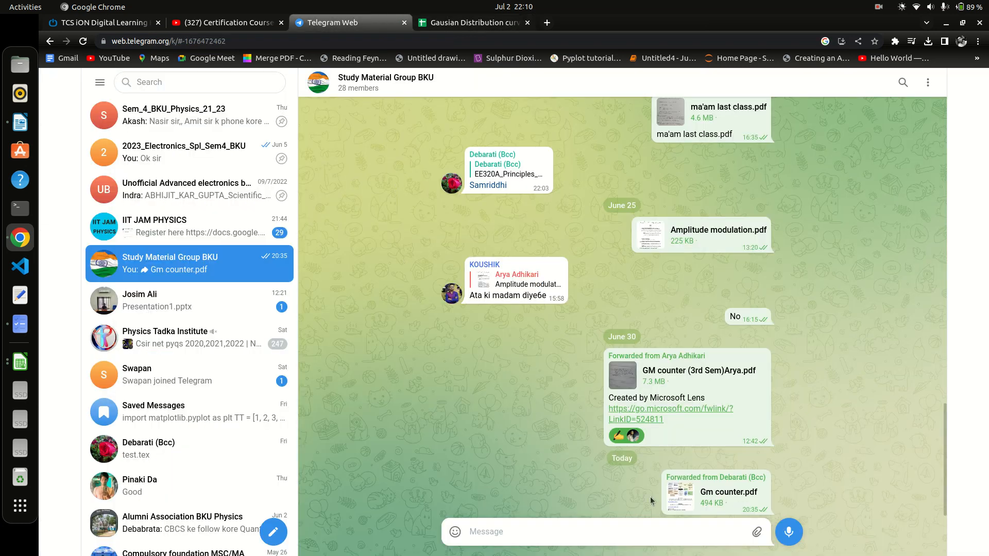
left_click(686, 500)
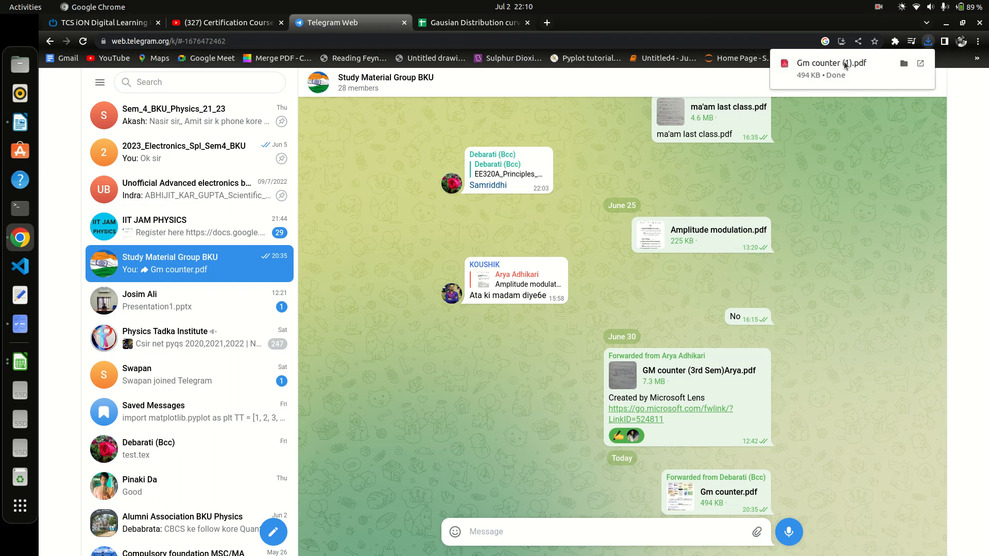
right_click(840, 64)
left_click(854, 76)
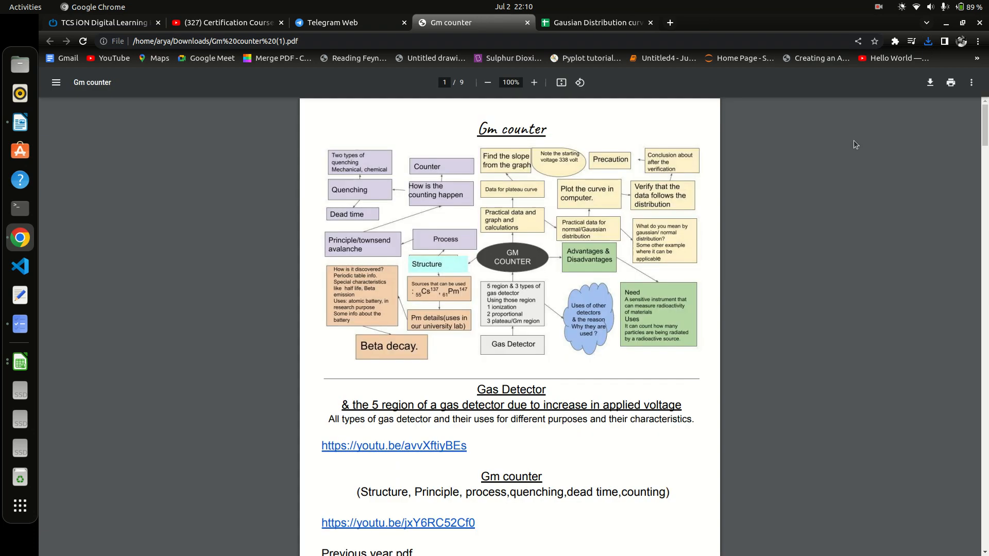
Go to the PDF's P(n) vs Count(n) page and follow its link to the Gausian Distribution curve sheet.
scroll(500, 214, "down", 20)
scroll(500, 213, "down", 20)
scroll(500, 209, "down", 5)
scroll(499, 209, "up", 20)
scroll(500, 211, "up", 5)
scroll(499, 211, "down", 7)
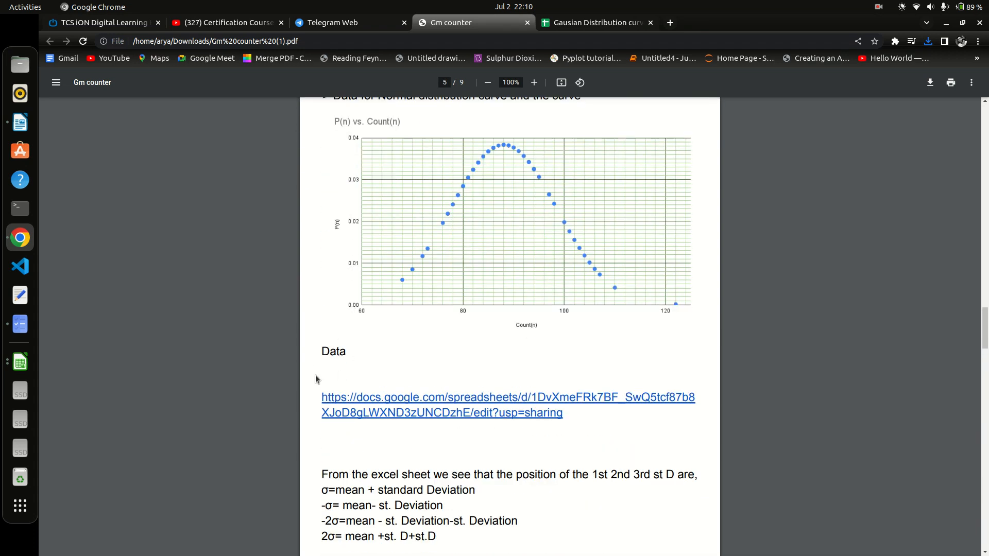
left_click(411, 404)
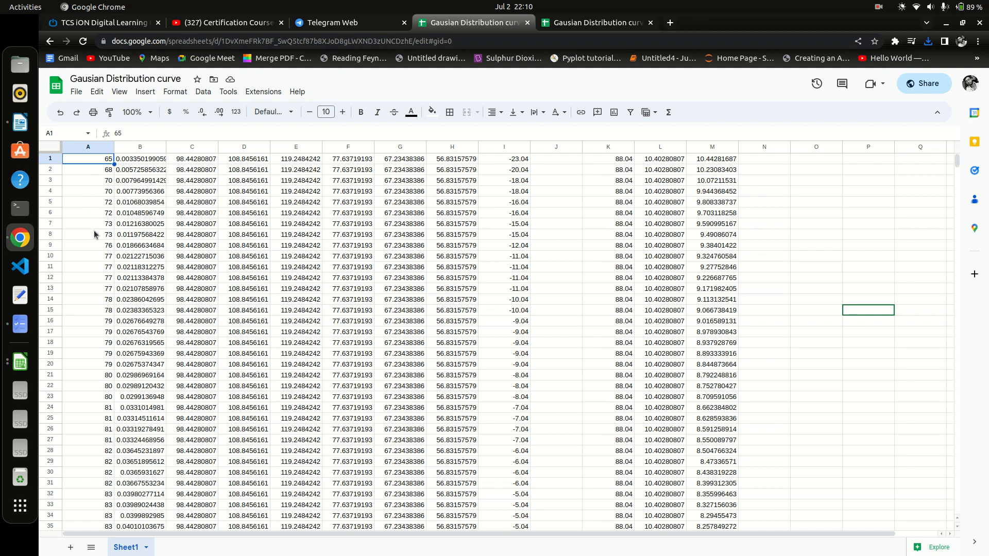
Copy the Count(n) values in A1:A101 of the Google Sheet and return to LibreOffice Calc.
scroll(99, 278, "down", 5)
scroll(99, 278, "down", 9)
scroll(99, 278, "up", 14)
scroll(90, 245, "down", 15)
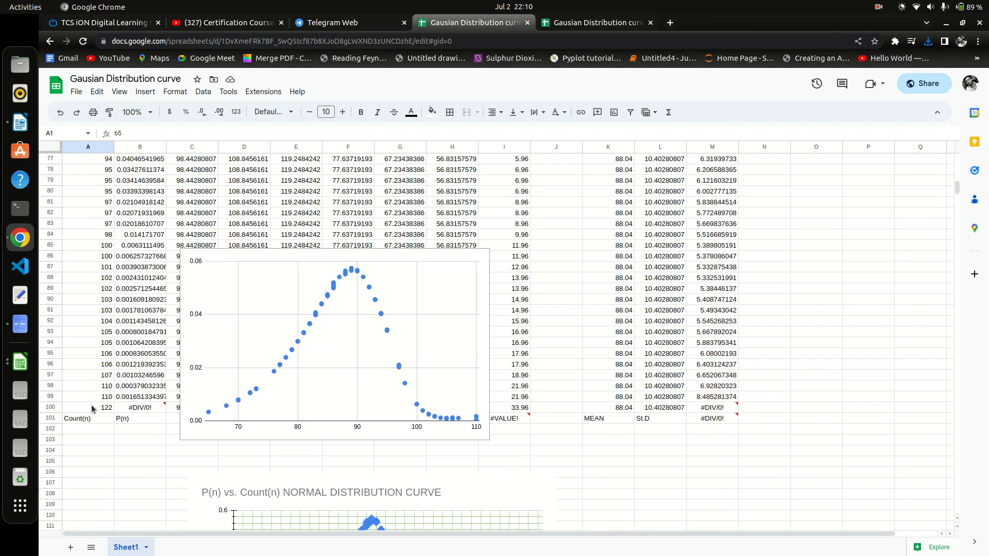
left_click_drag(93, 418, 88, 165)
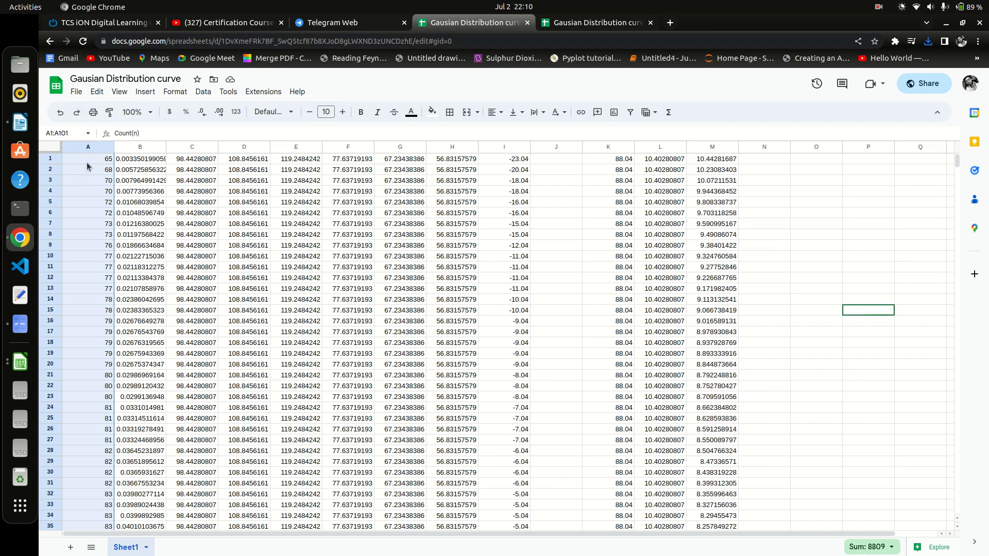
right_click(88, 165)
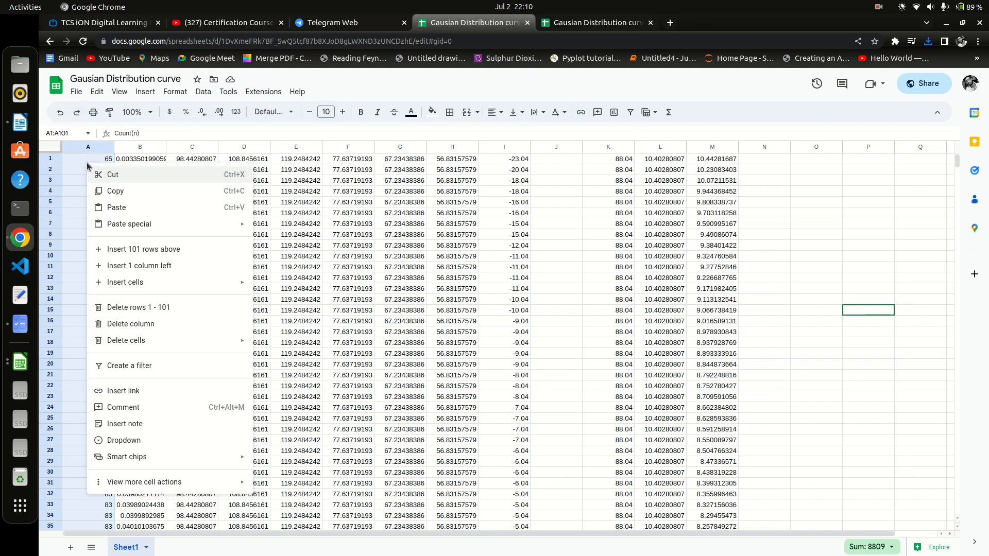
left_click(108, 191)
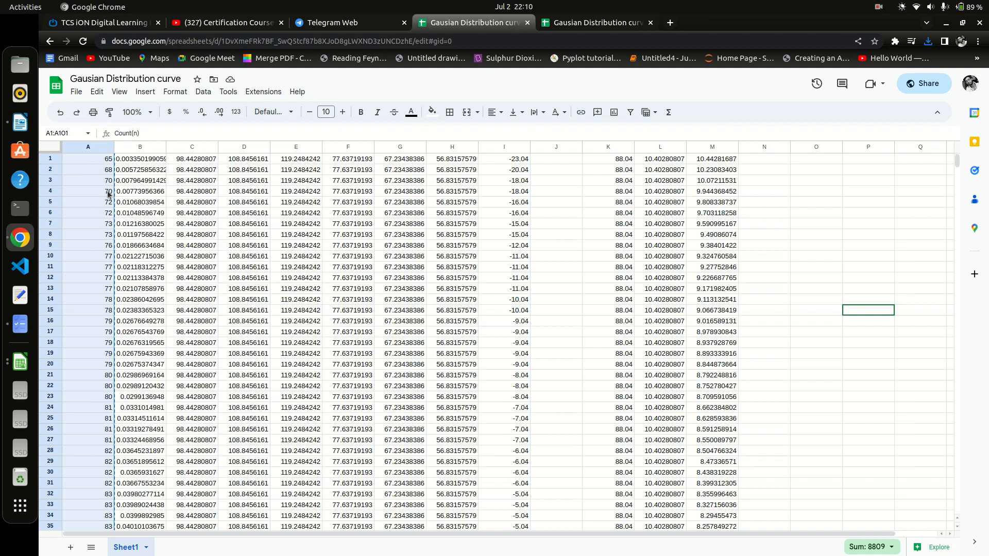
left_click(19, 357)
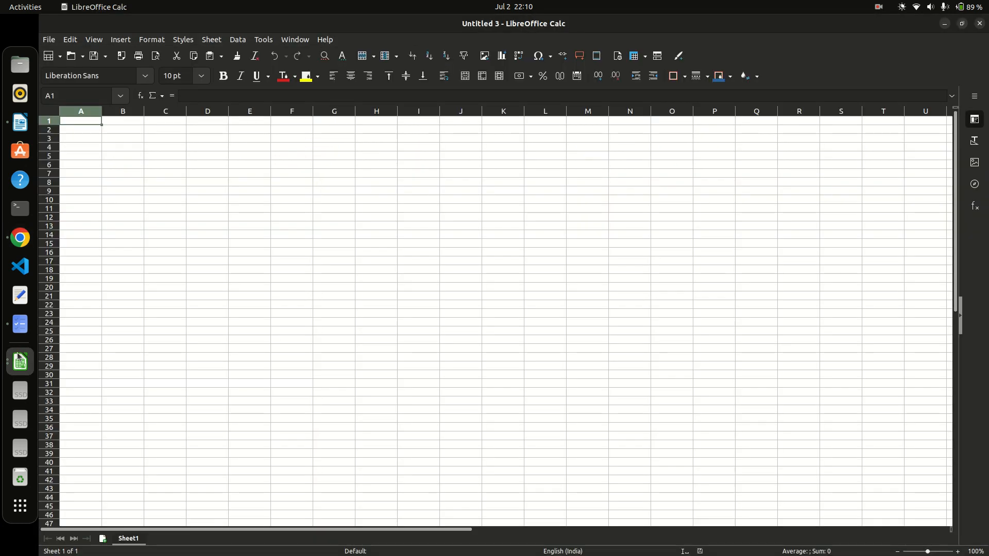
Paste the copied counts into column A from A1, accepting the default import options.
right_click(75, 123)
left_click(88, 156)
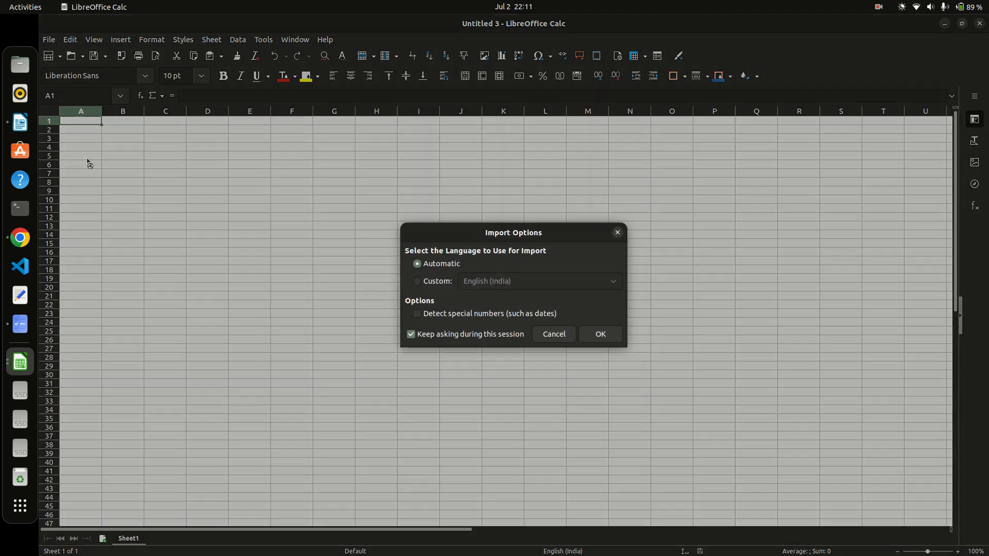
left_click(601, 334)
scroll(177, 230, "down", 20)
scroll(132, 315, "up", 20)
scroll(119, 195, "down", 3)
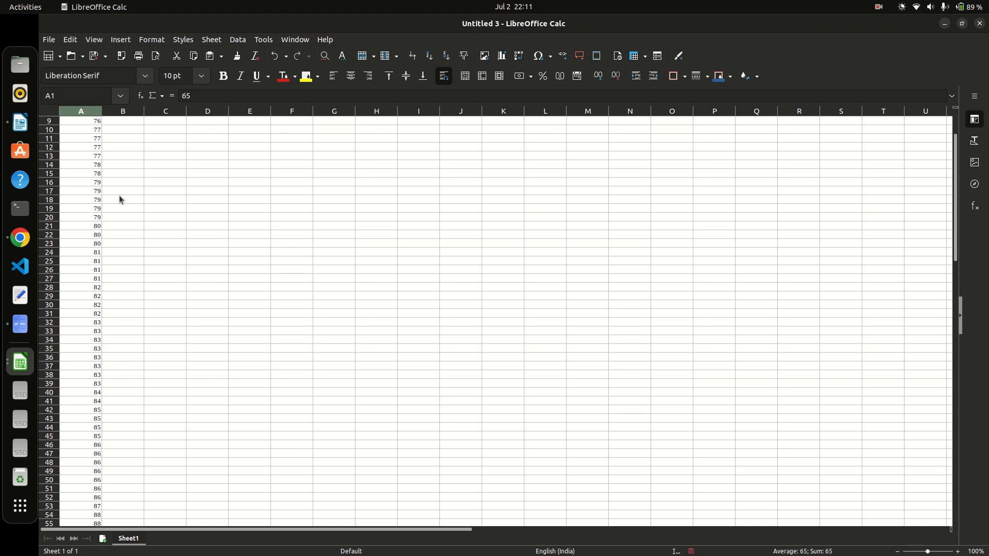
scroll(119, 200, "up", 3)
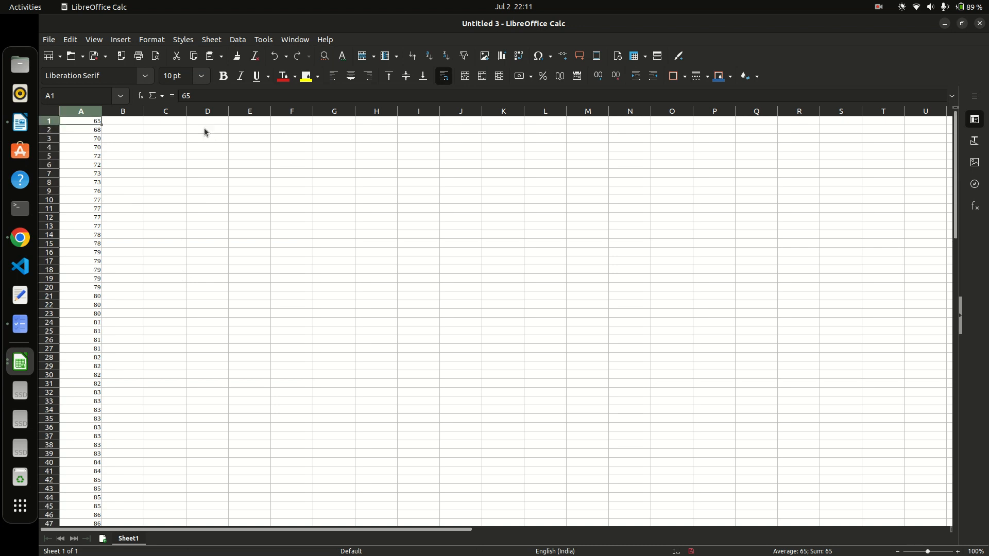
left_click(133, 122)
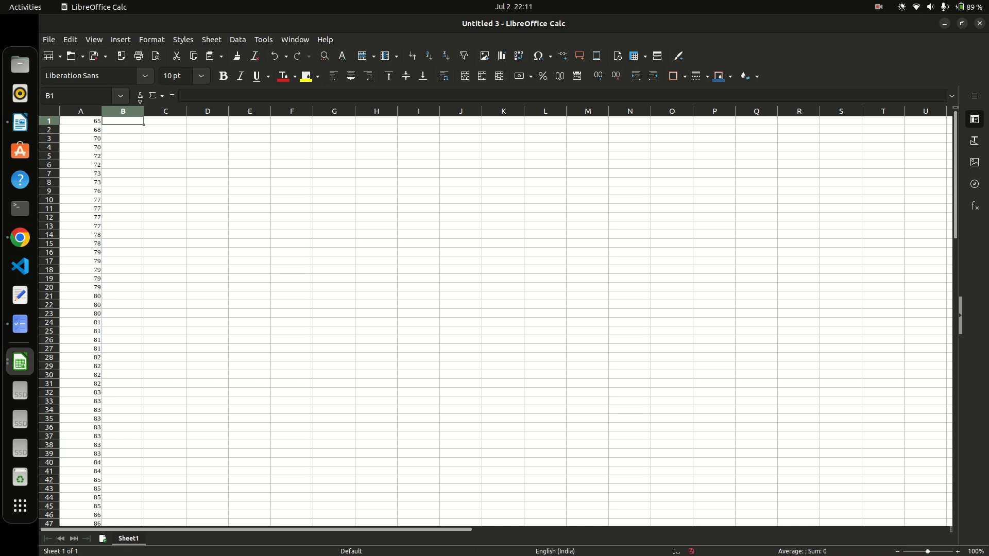
left_click(140, 95)
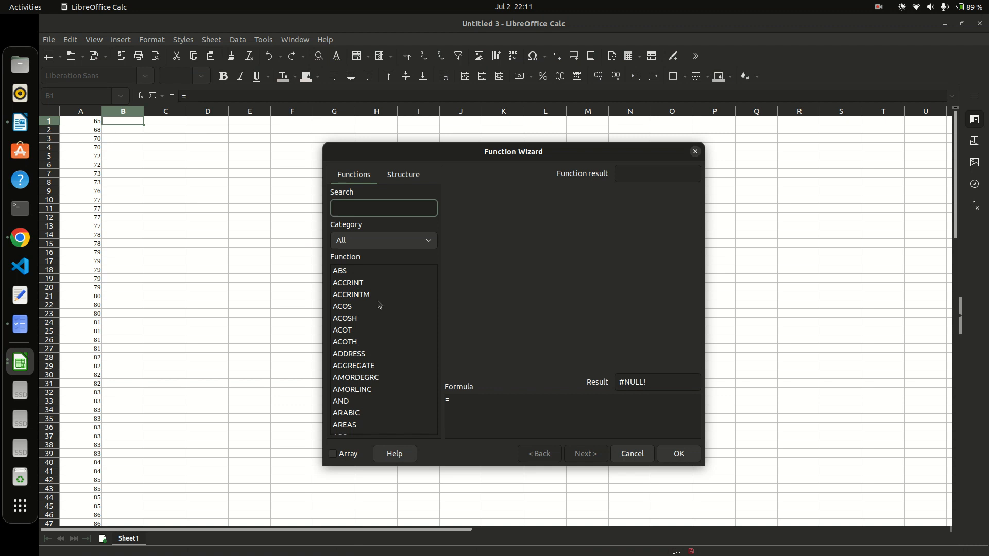
type("NO")
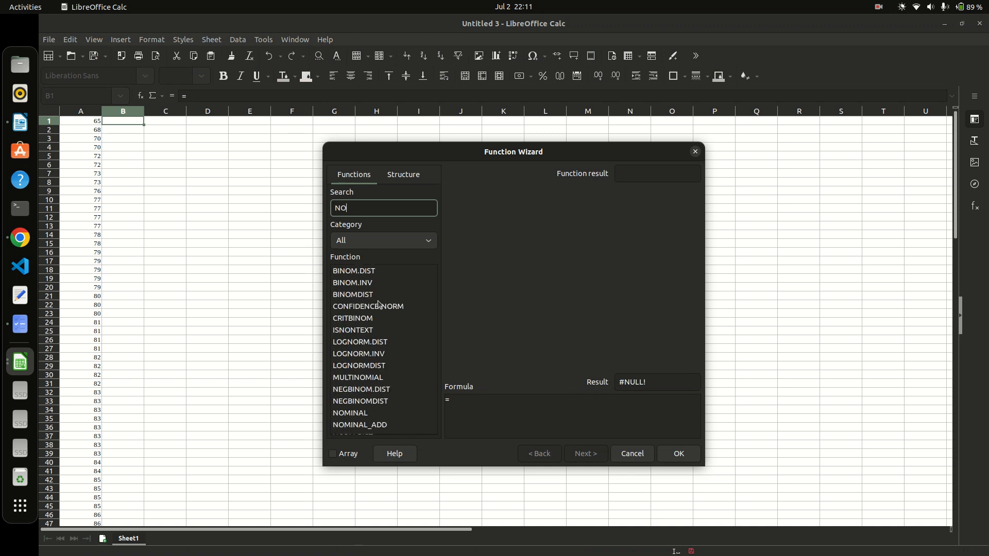
type("RM")
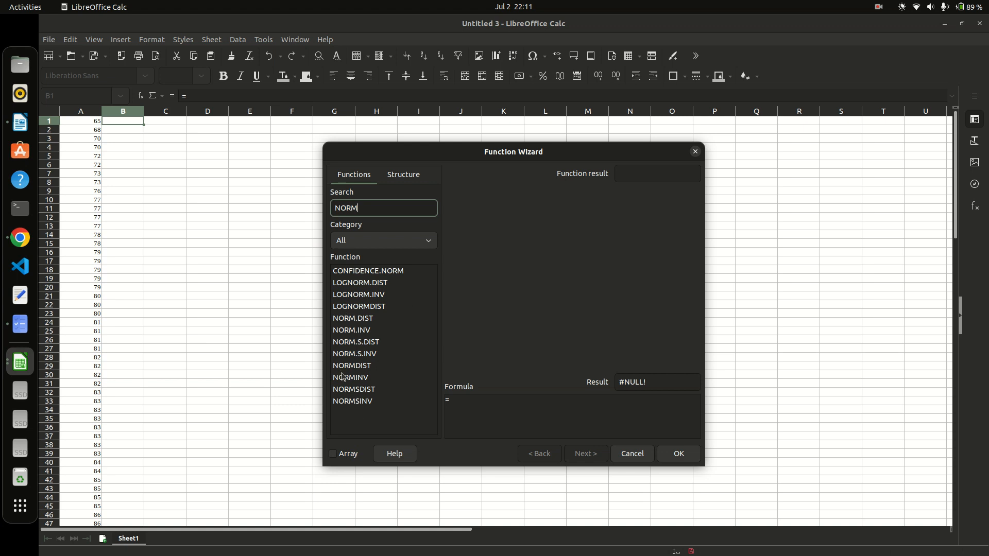
left_click(352, 319)
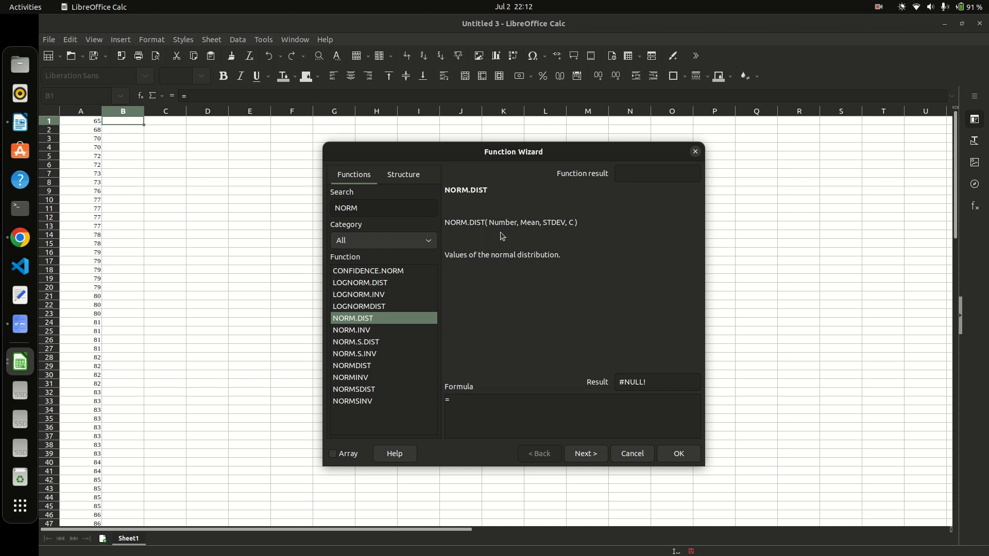
left_click(695, 153)
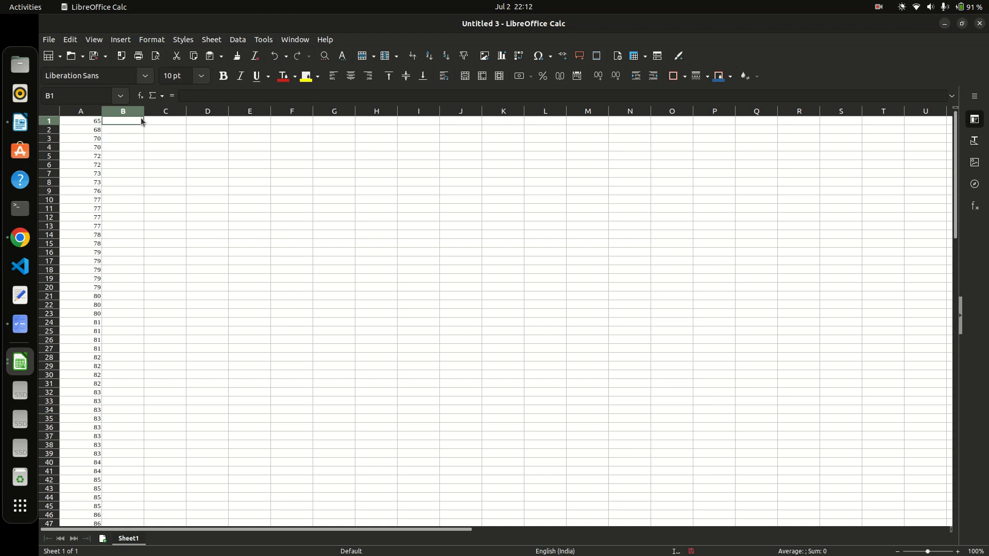
Enter =AVERAGE(A1:A100) in D1, correcting the range end to A100.
left_click(163, 121)
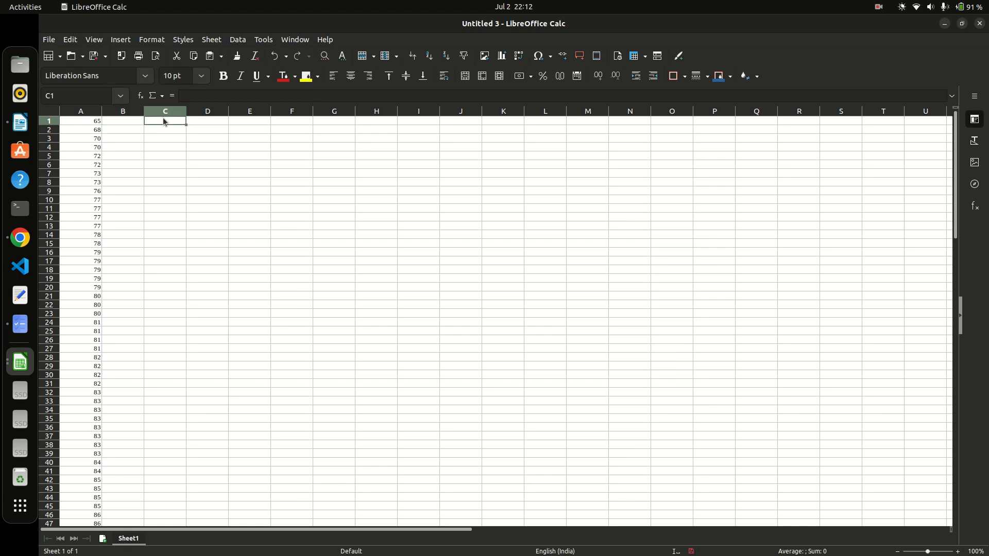
left_click(203, 120)
left_click(191, 98)
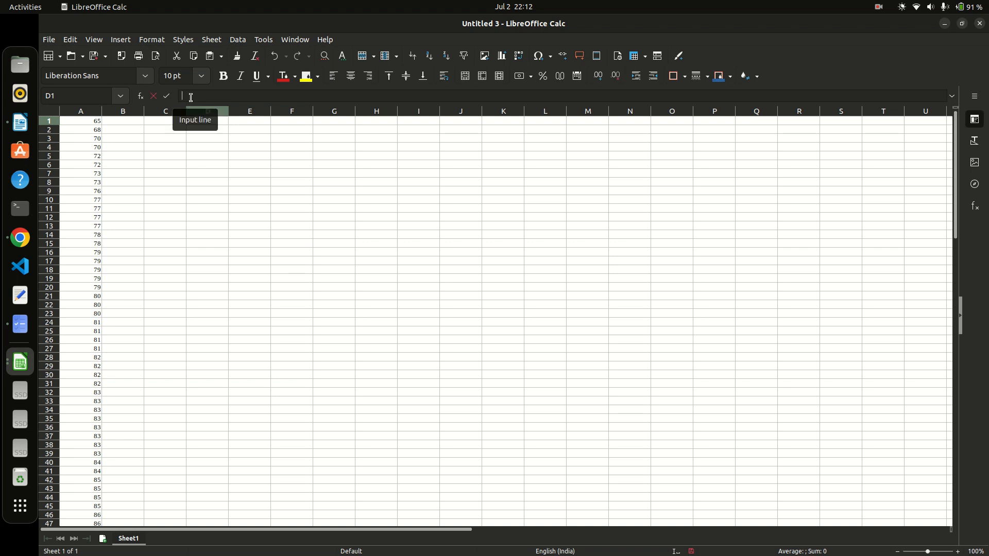
type("=")
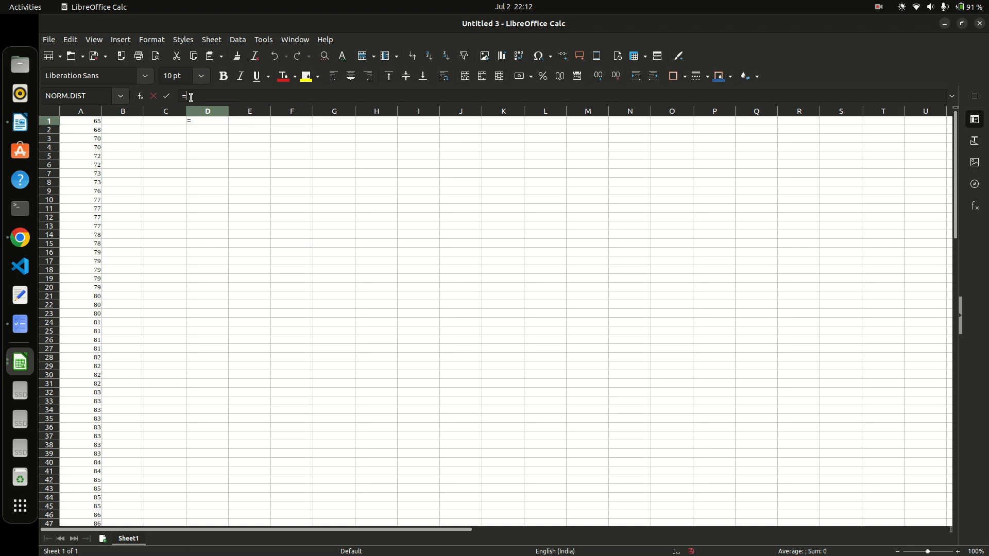
type("AVER")
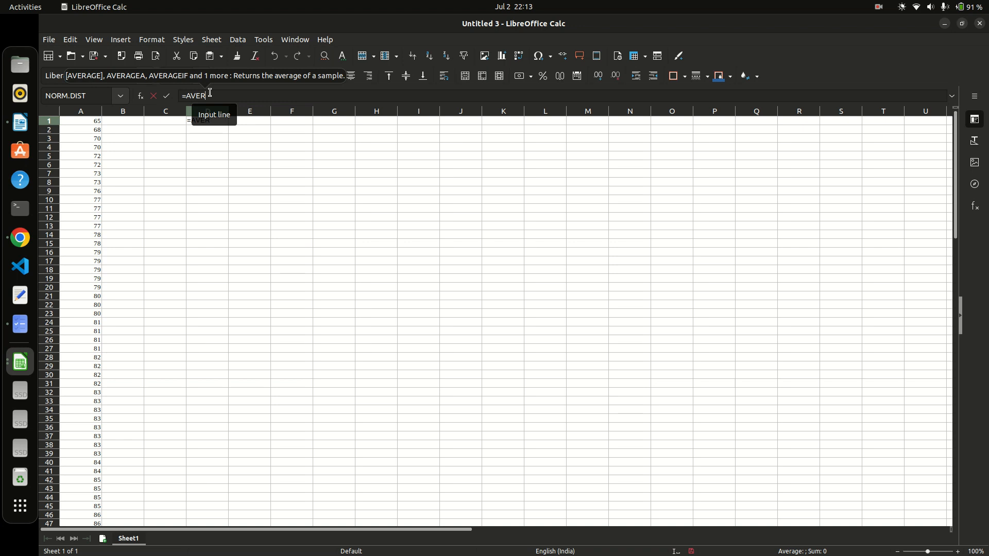
type("AGE")
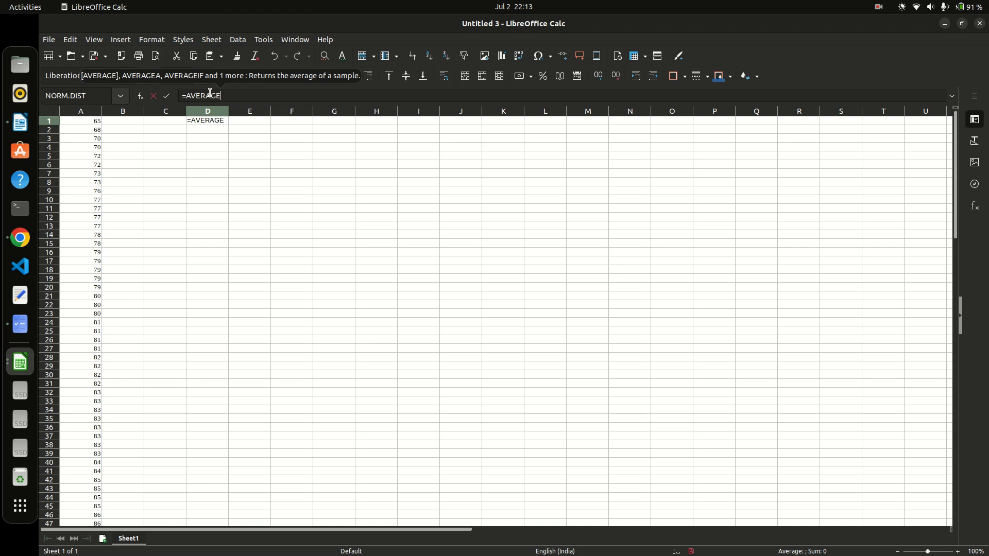
type("(")
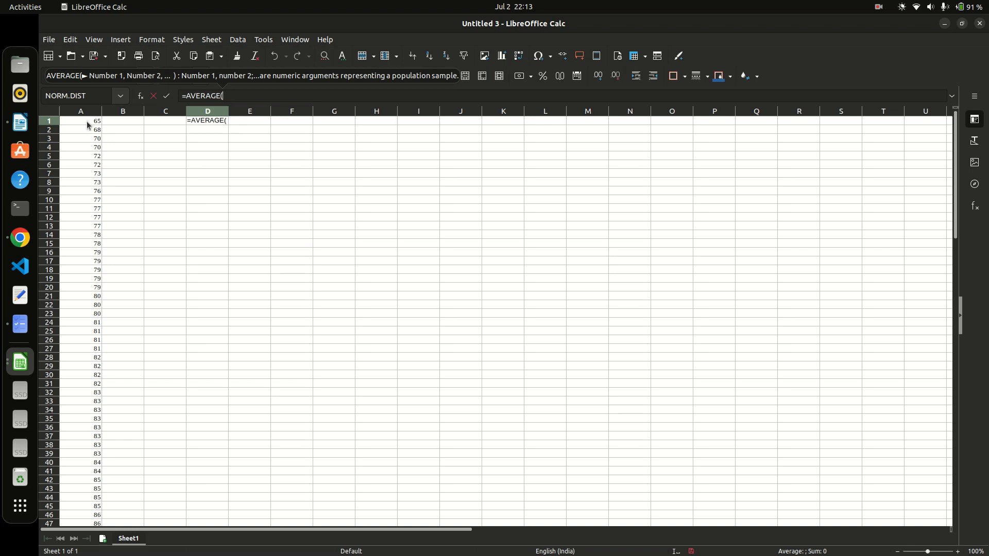
scroll(88, 271, "down", 20)
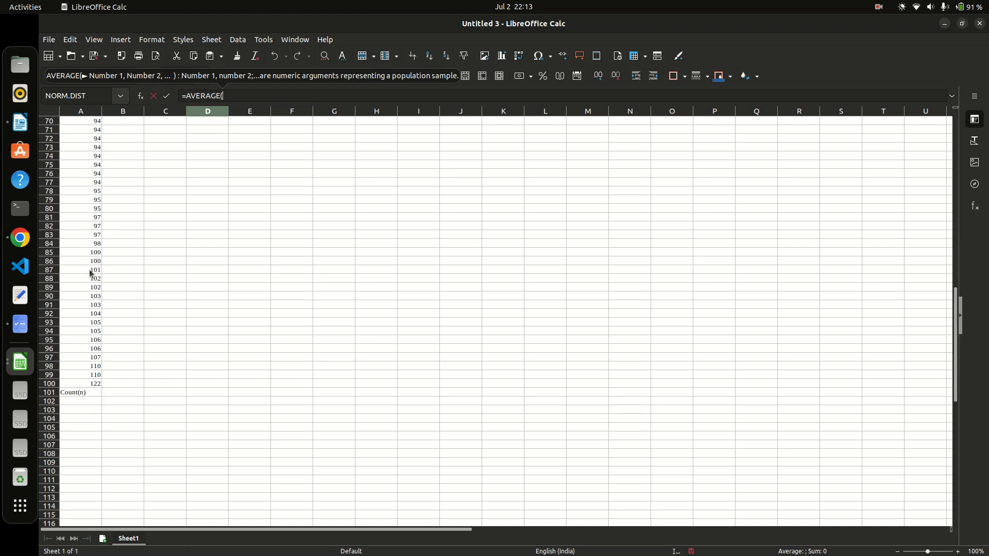
scroll(88, 270, "up", 6)
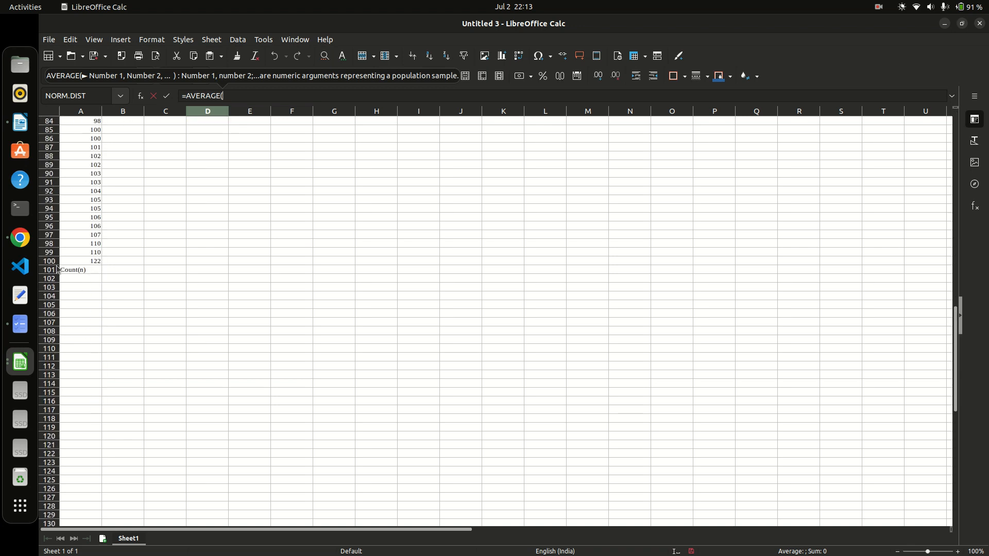
left_click(51, 261)
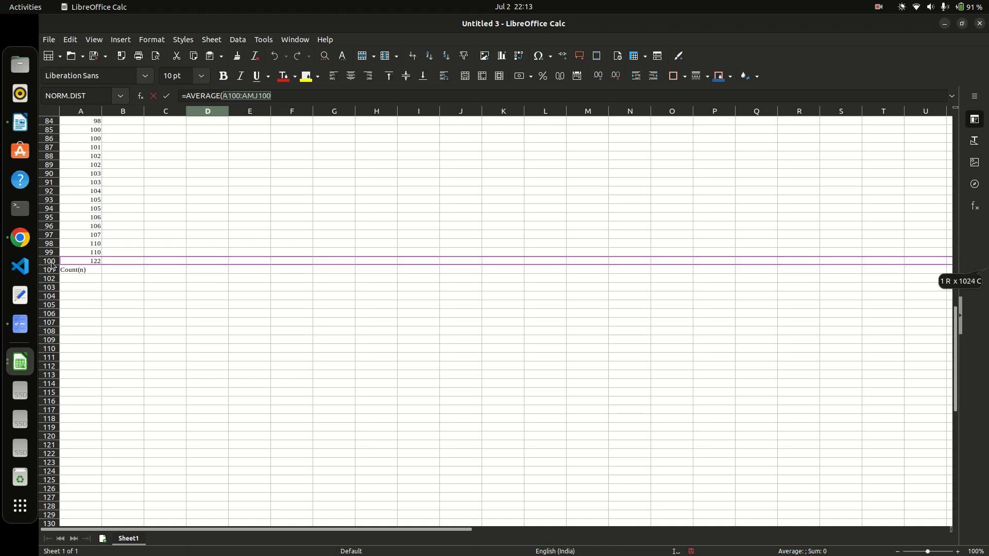
scroll(118, 254, "up", 20)
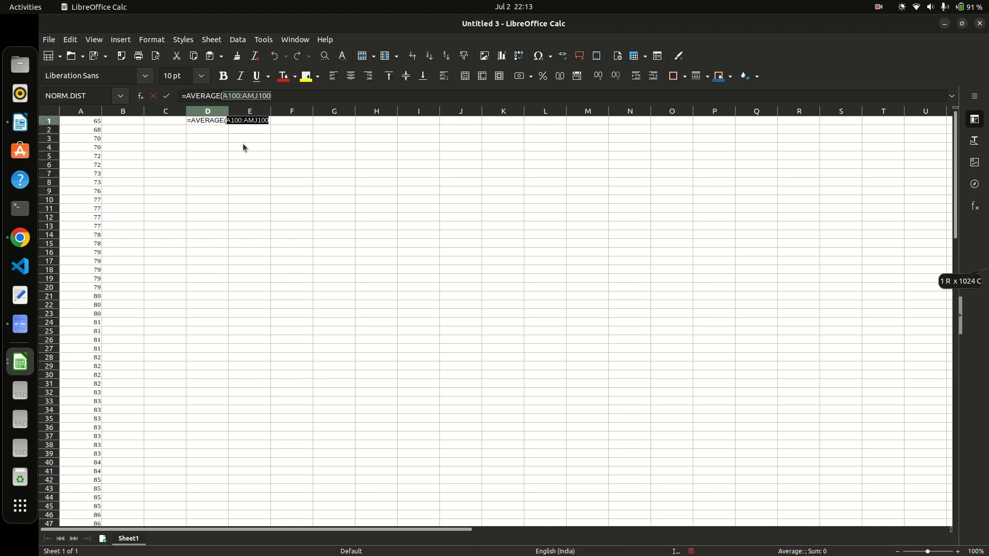
left_click(271, 95)
key("BackSpace")
key("BackSpace")
key("BackSpace")
key("BackSpace")
key("BackSpace")
key("BackSpace")
key("BackSpace")
key("BackSpace")
key("BackSpace")
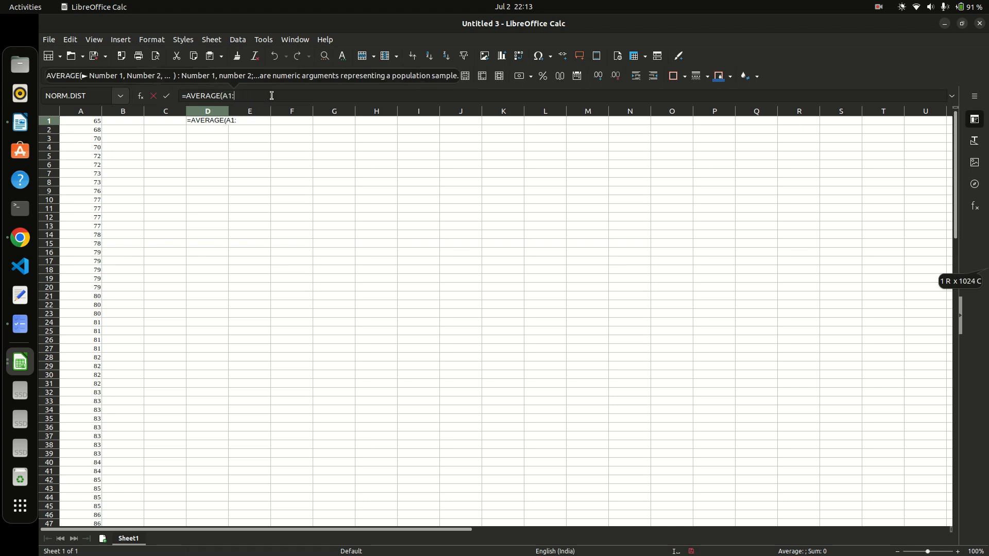
type(":A1")
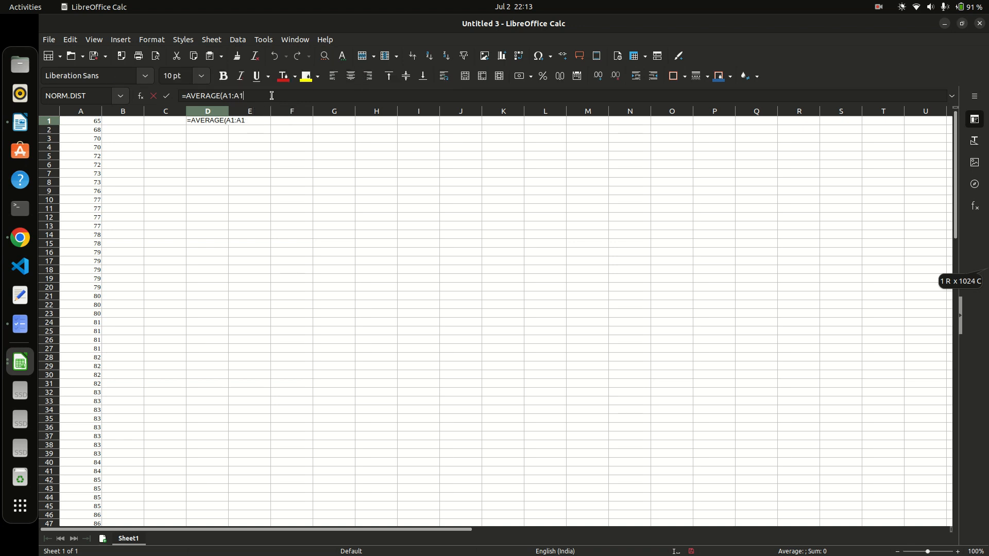
type("00)")
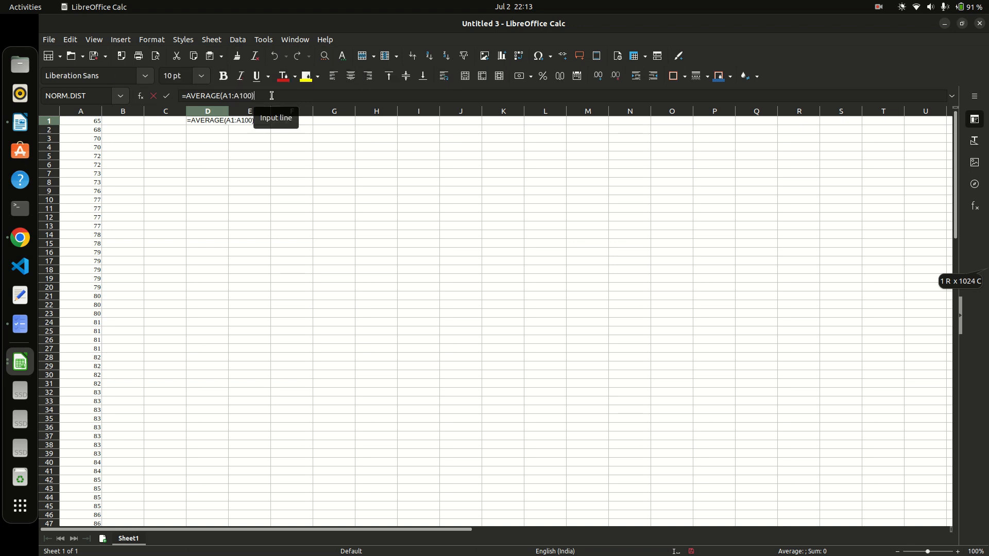
key("Return")
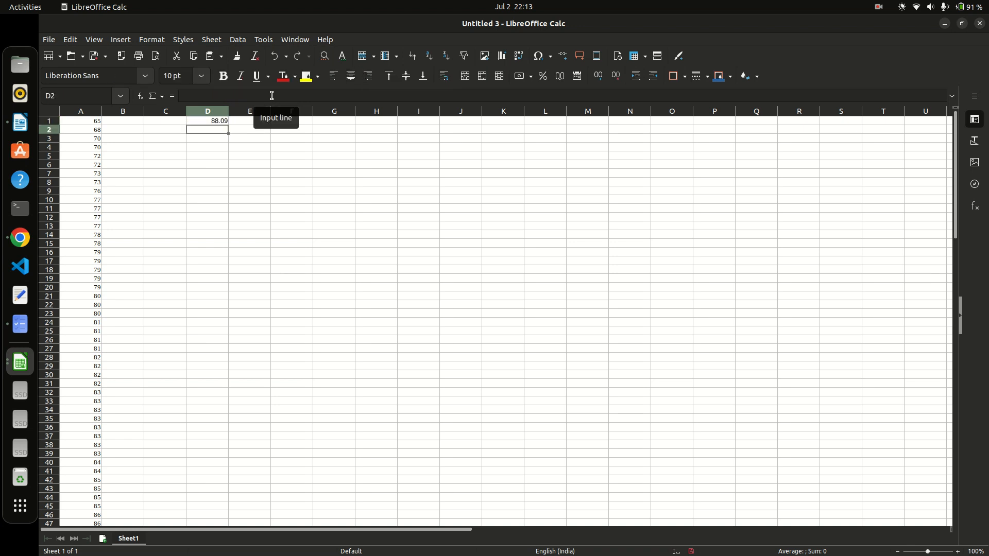
Fill the D1 average formula down to D9, inspect D2 and D3, then undo the fill.
left_click(224, 122)
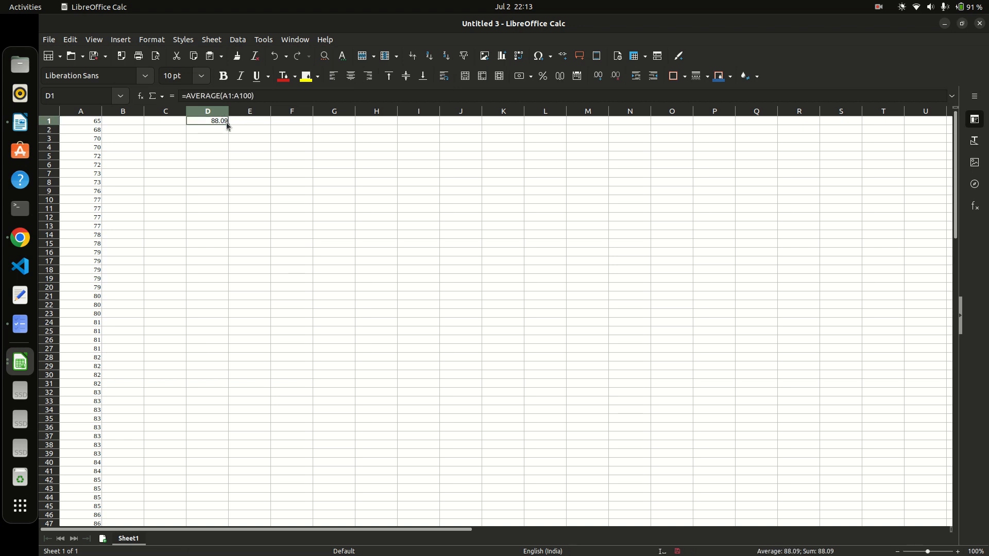
left_click_drag(228, 125, 226, 199)
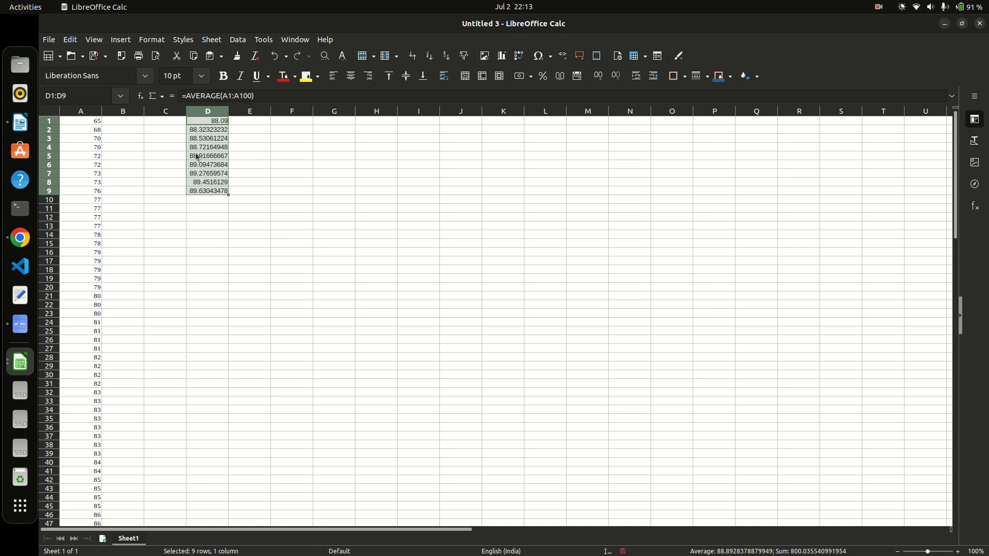
left_click(278, 177)
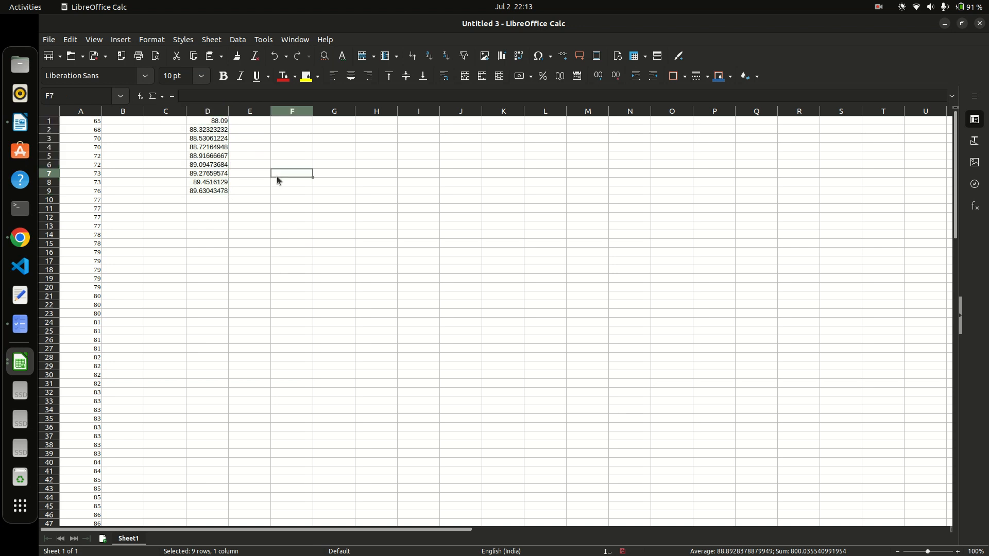
left_click(221, 132)
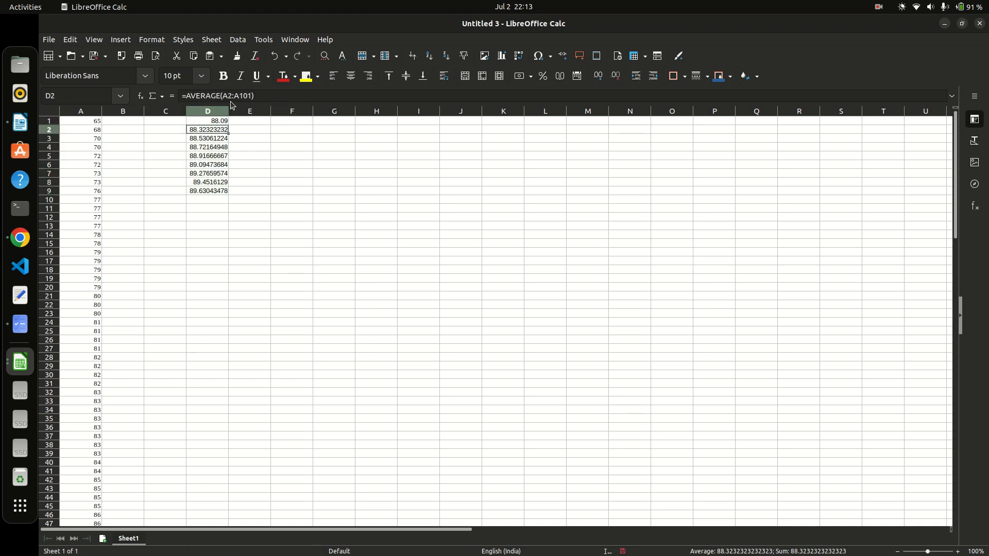
left_click(216, 140)
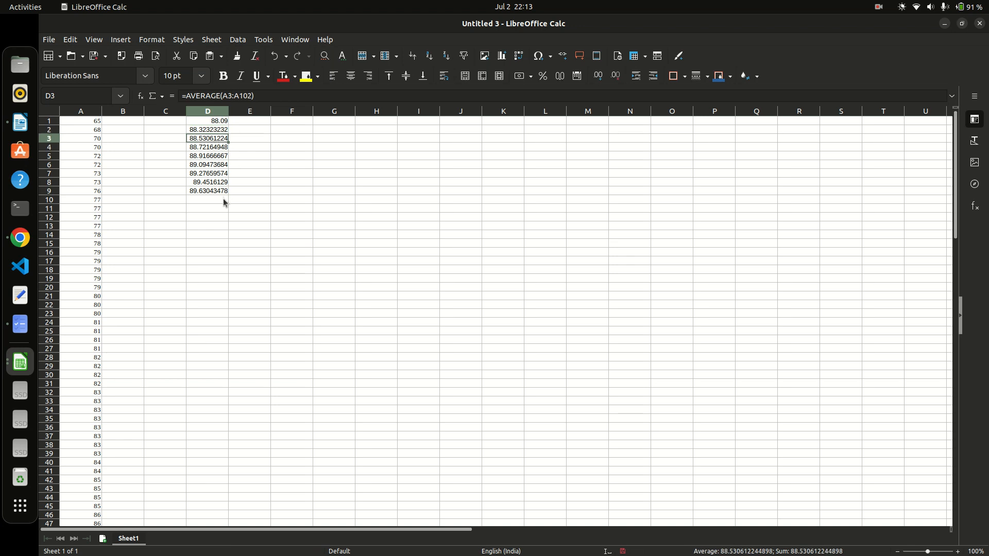
key("ctrl+z")
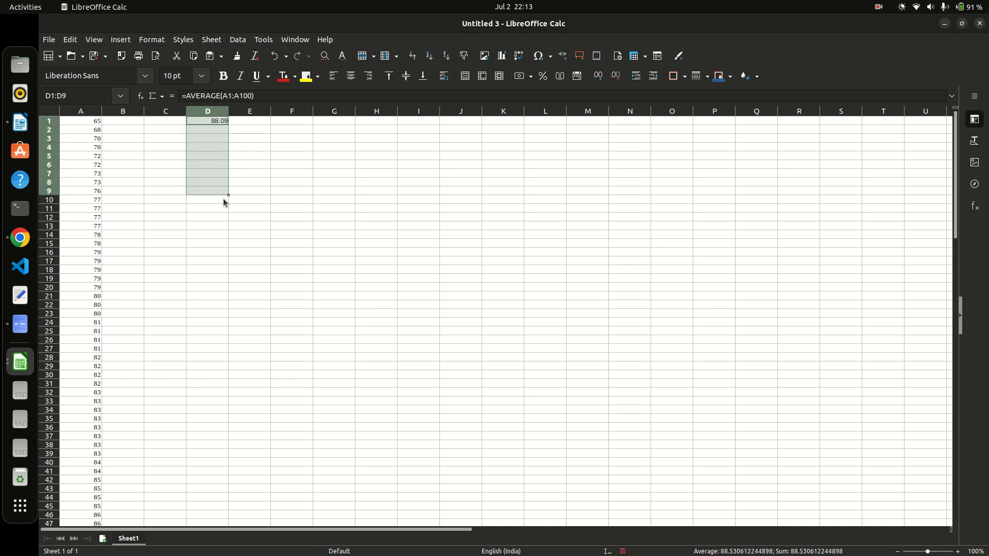
Enter the mean value 88.09 in D2.
left_click(267, 179)
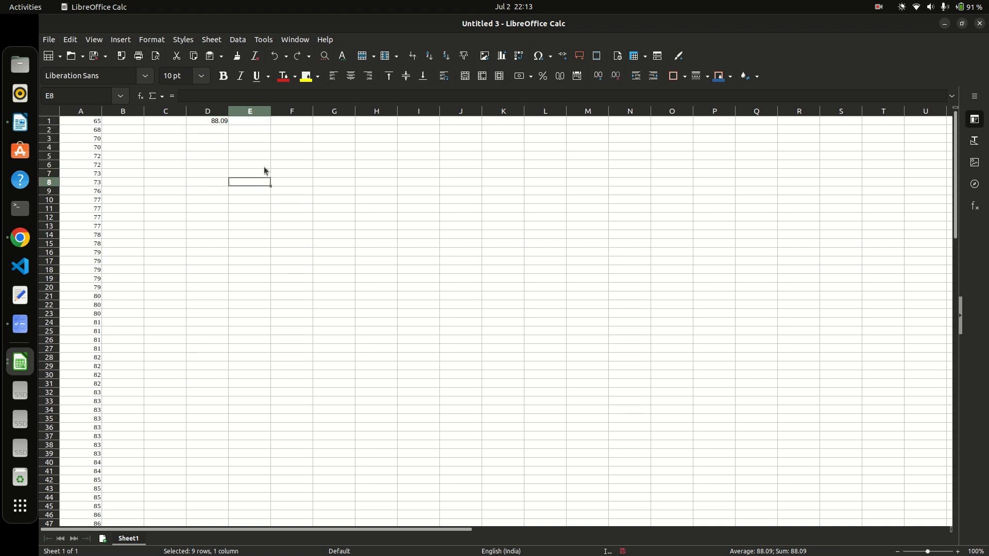
left_click(218, 124)
left_click(216, 127)
type("88.09")
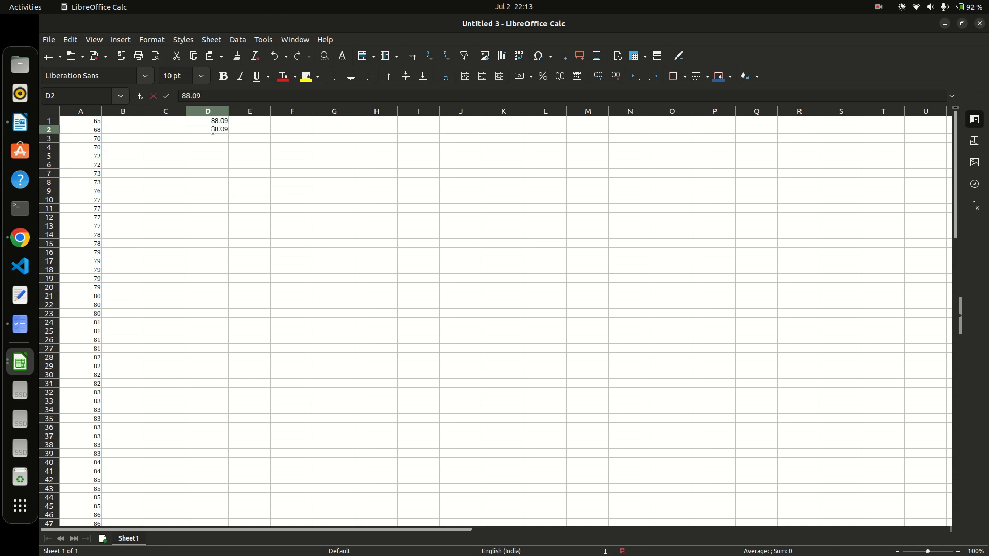
key("Return")
Copy 88.09 from D2 and paste it into D3:D100.
left_click(211, 131)
key("ctrl+c")
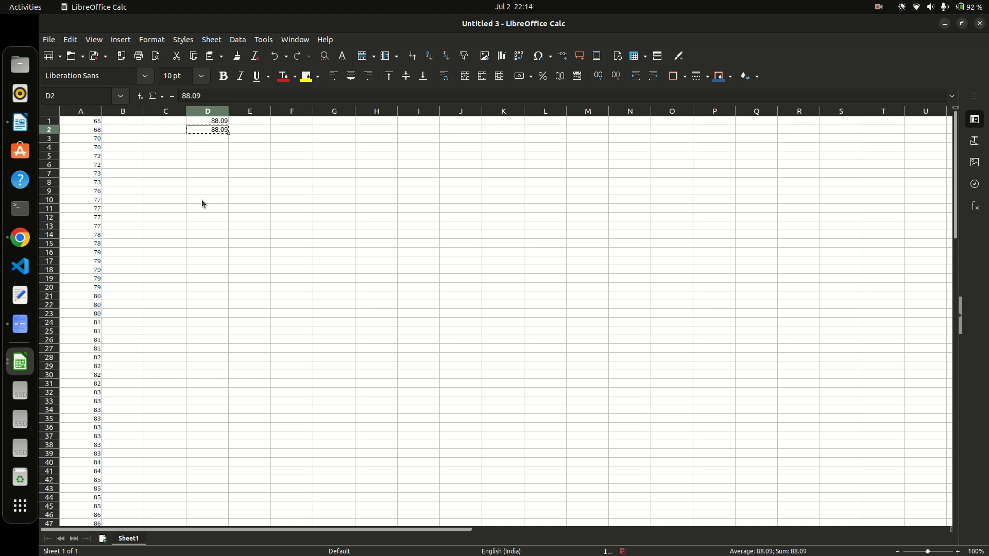
scroll(202, 203, "down", 12)
scroll(202, 204, "down", 12)
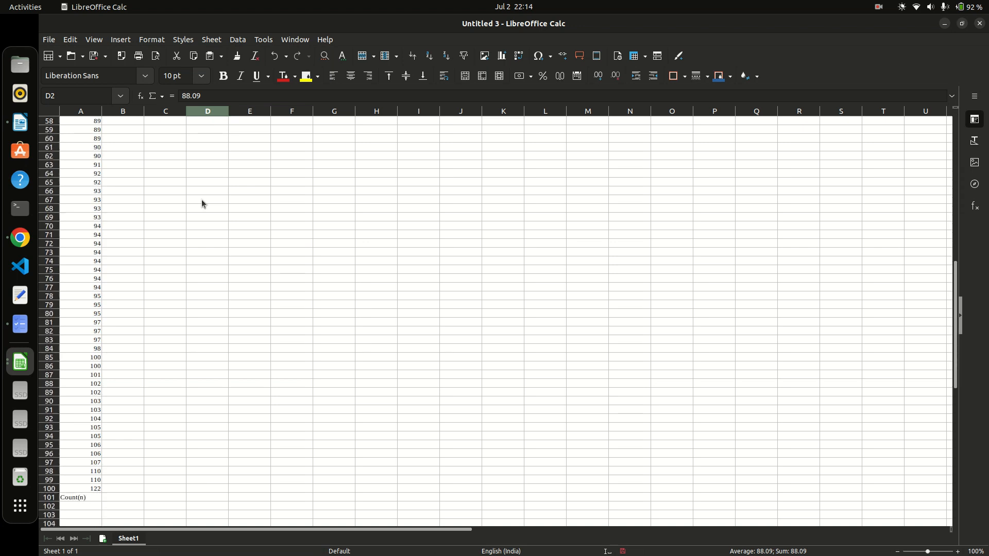
left_click_drag(197, 360, 204, 135)
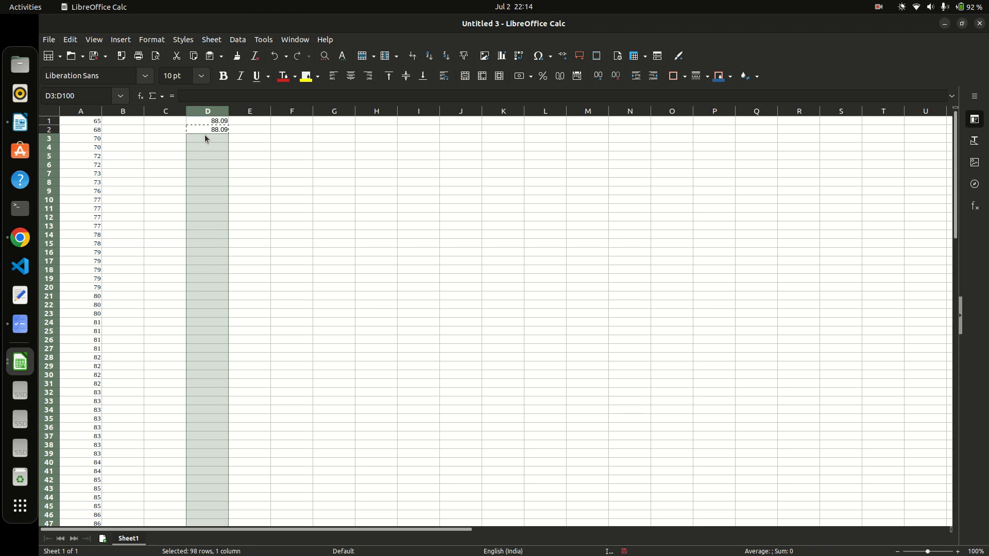
key("ctrl+v")
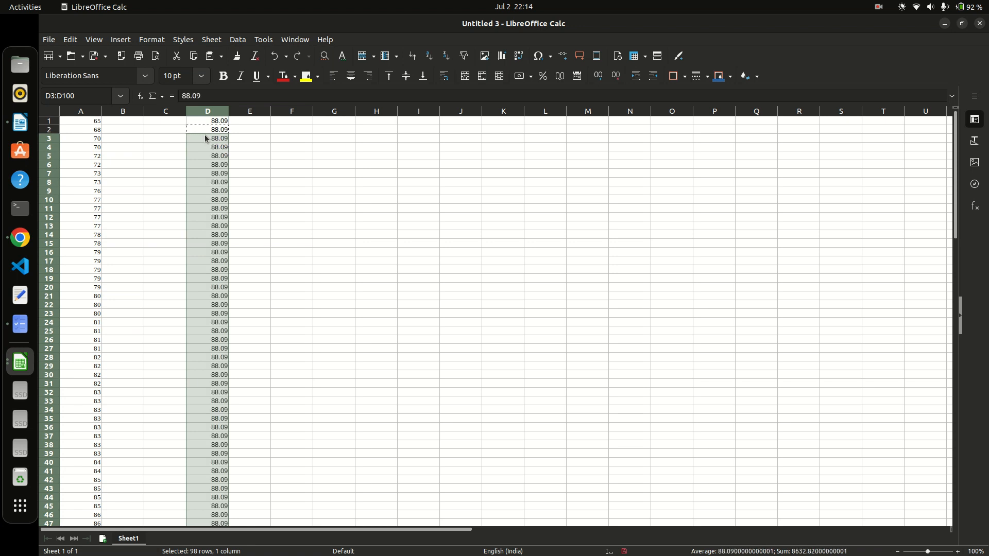
left_click(257, 129)
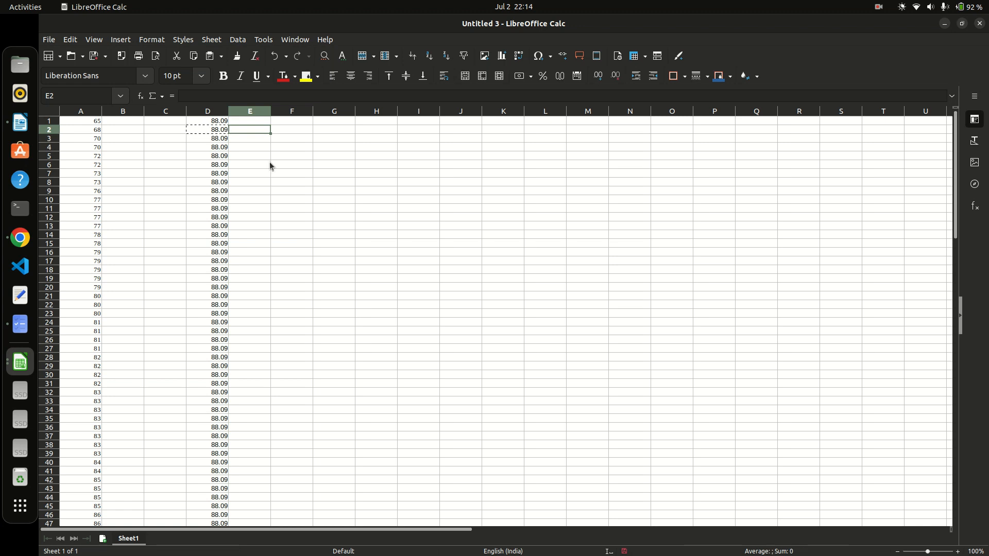
left_click(251, 120)
left_click(140, 100)
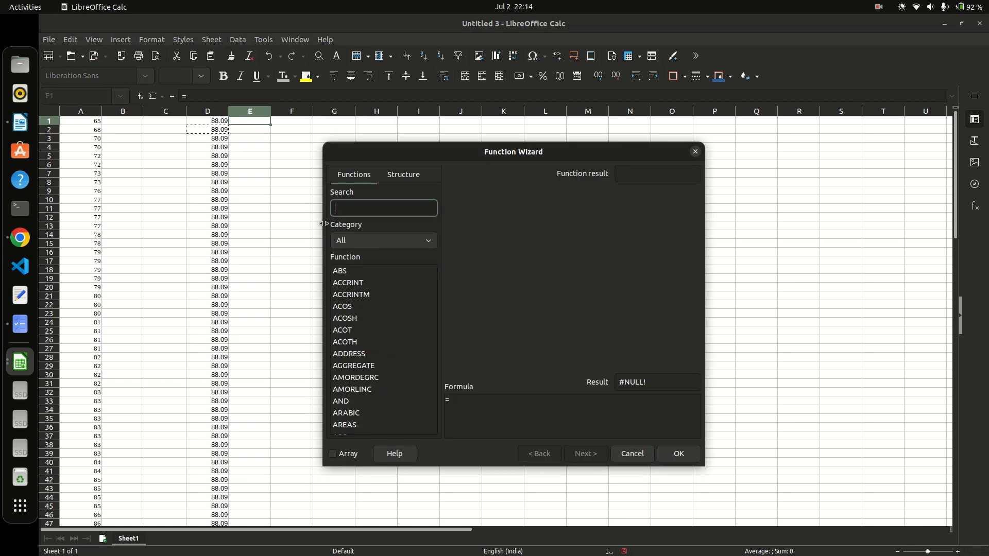
type("STD")
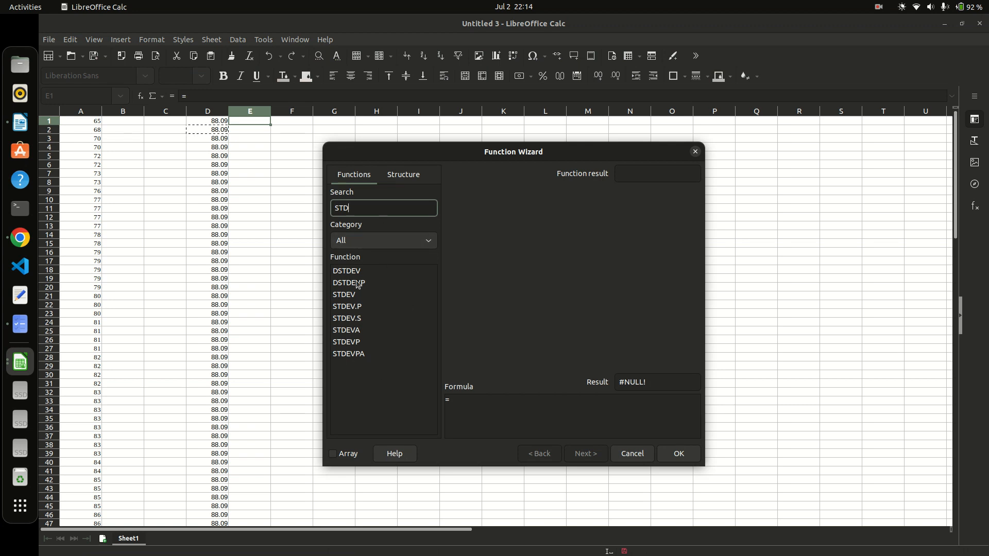
left_click(339, 297)
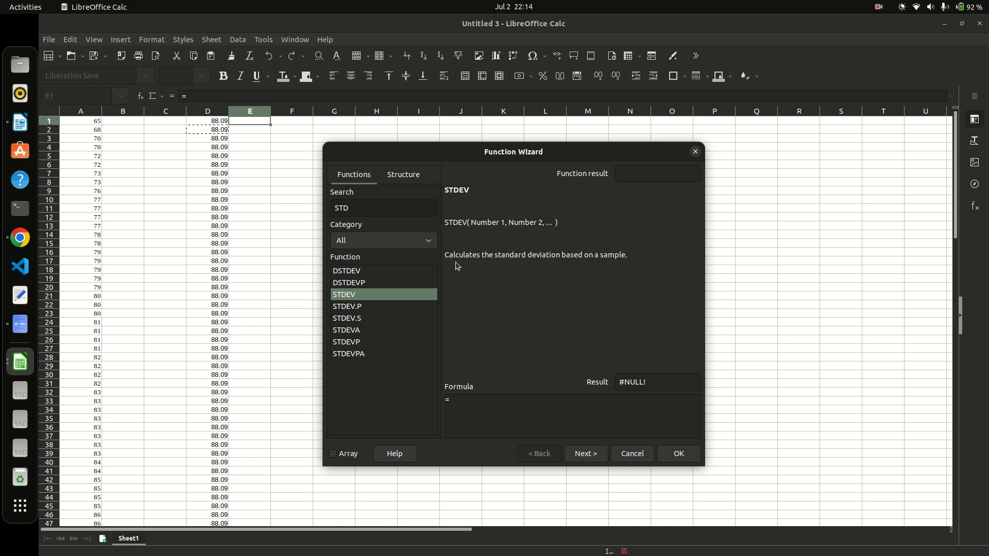
left_click(193, 98)
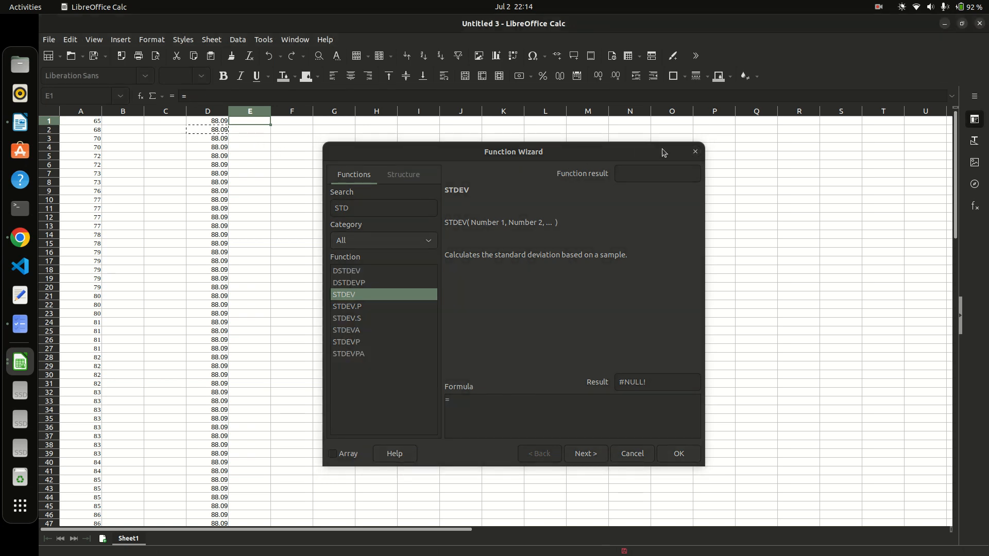
left_click(695, 152)
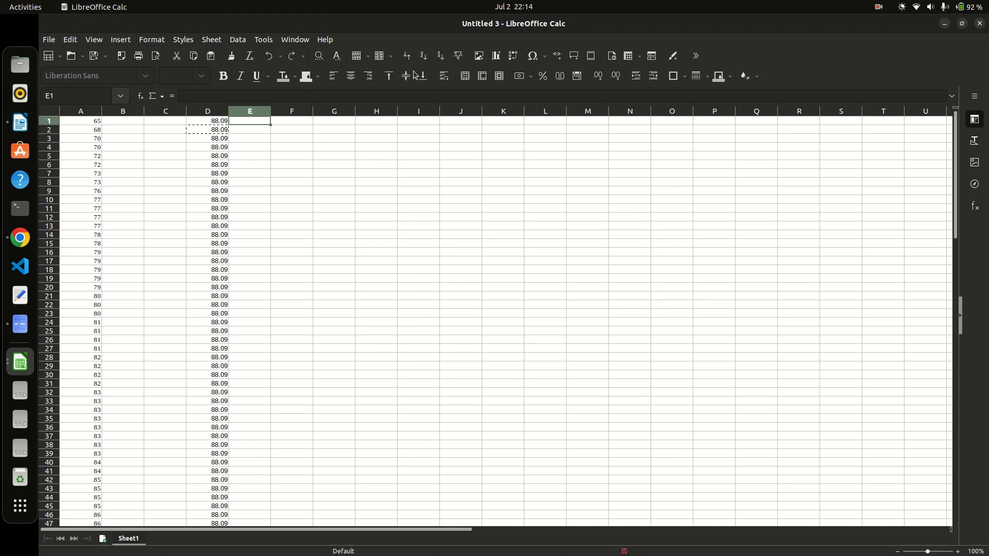
Enter =STDEV(A1:A100) in E1, fixing the typo in the range.
left_click(200, 95)
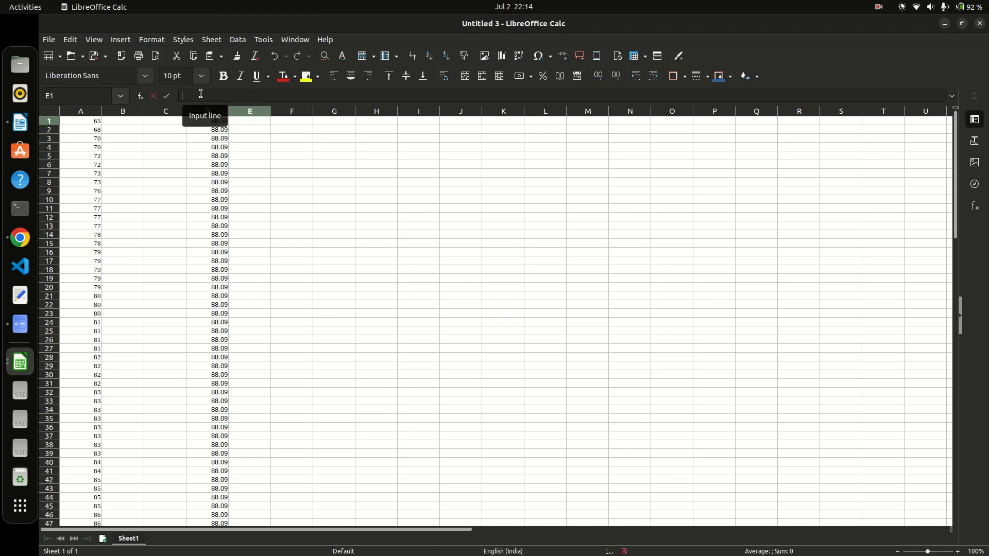
type("=")
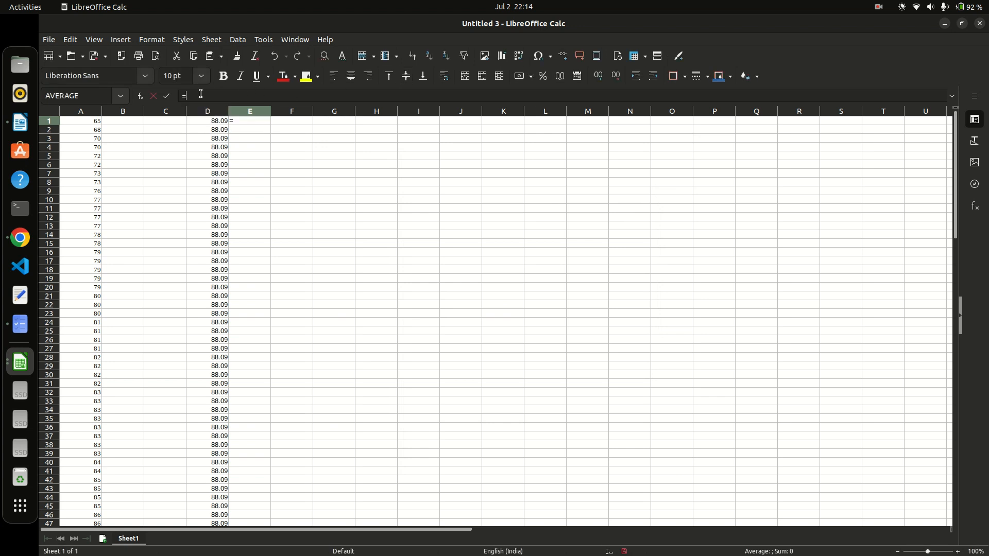
type("STDEV")
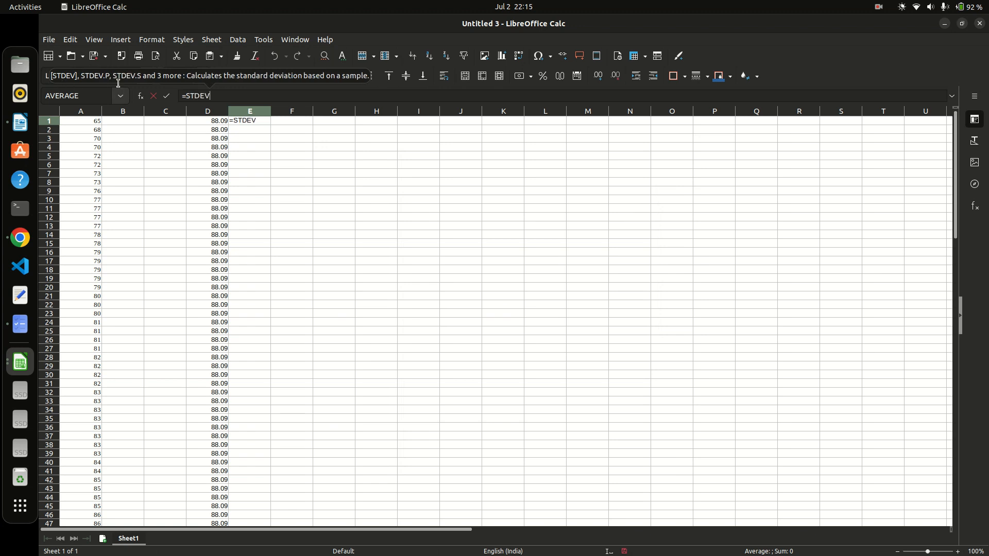
type("(")
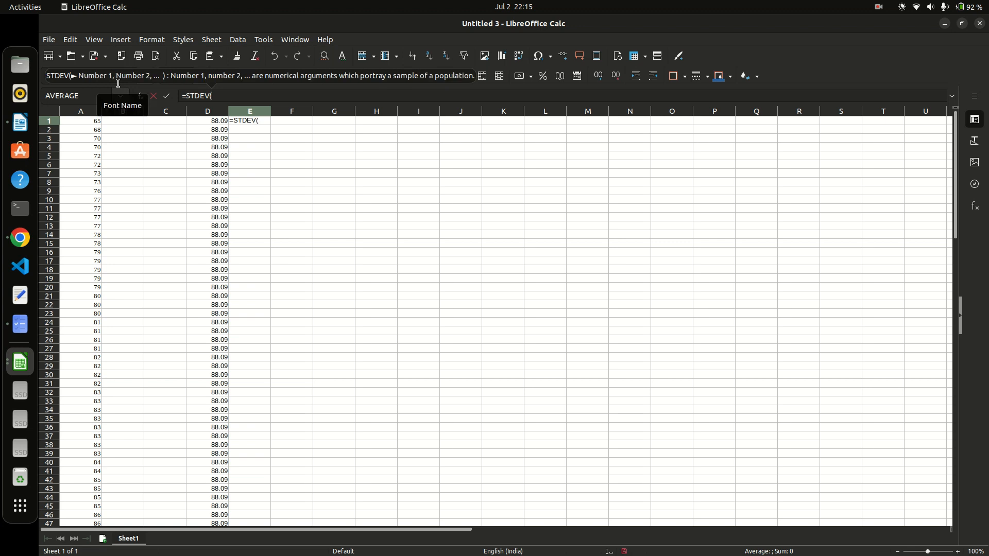
type("A1")
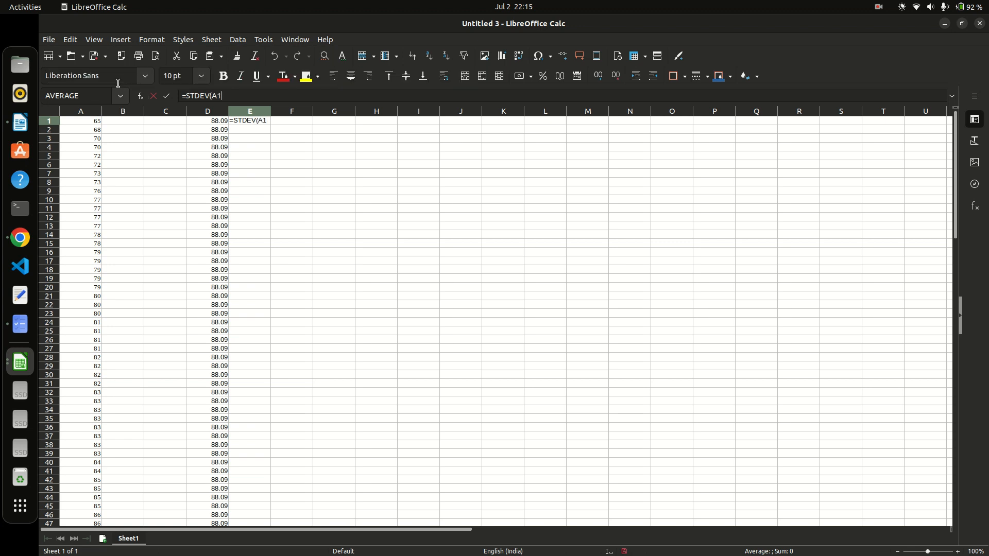
type(":A100)")
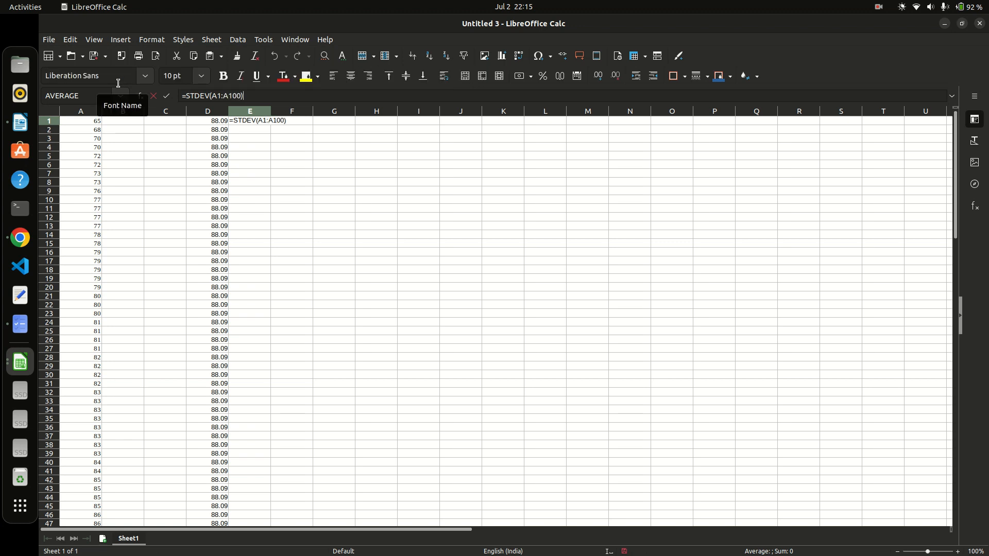
key("Return")
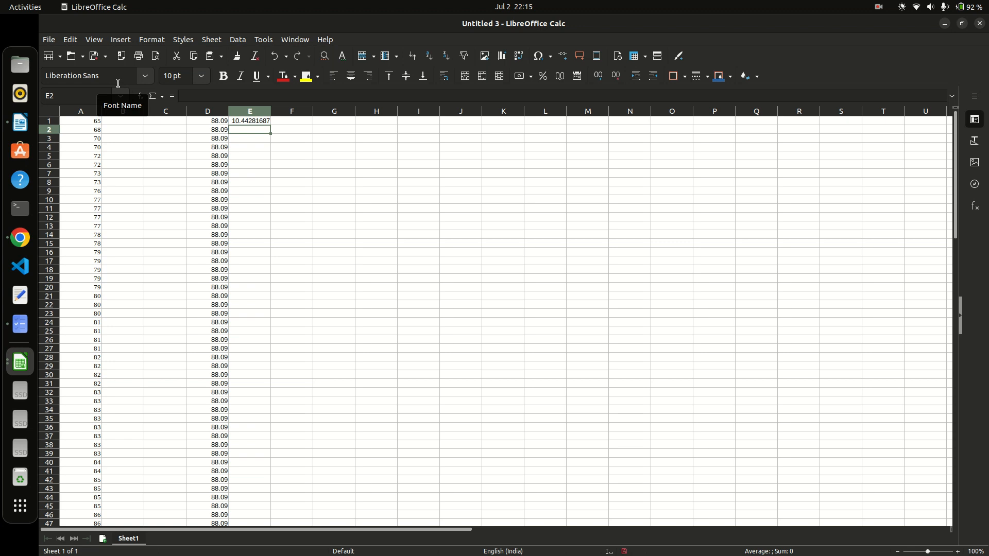
Fill the E1 formula down to E8, then undo the fill, leaving E2 selected.
left_click(243, 121)
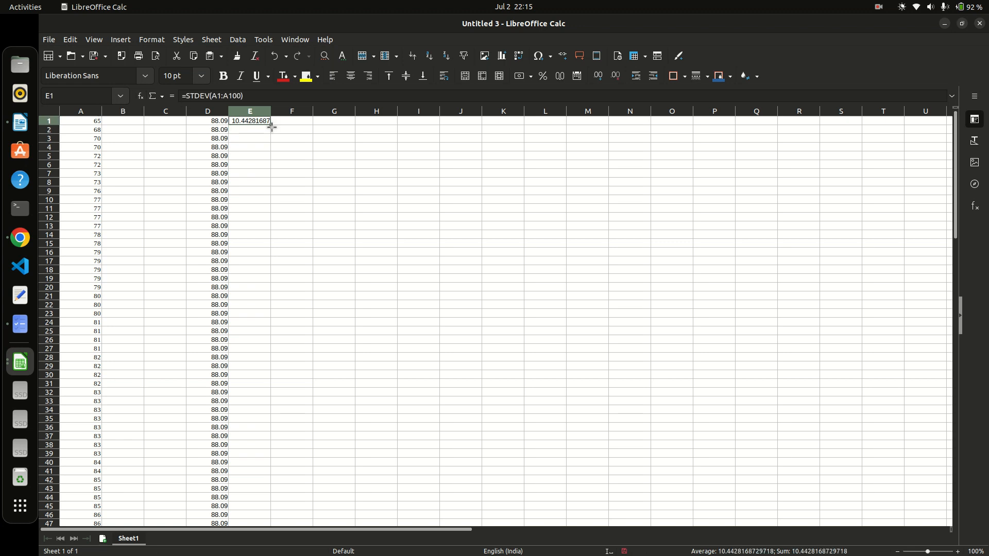
left_click_drag(271, 126, 270, 186)
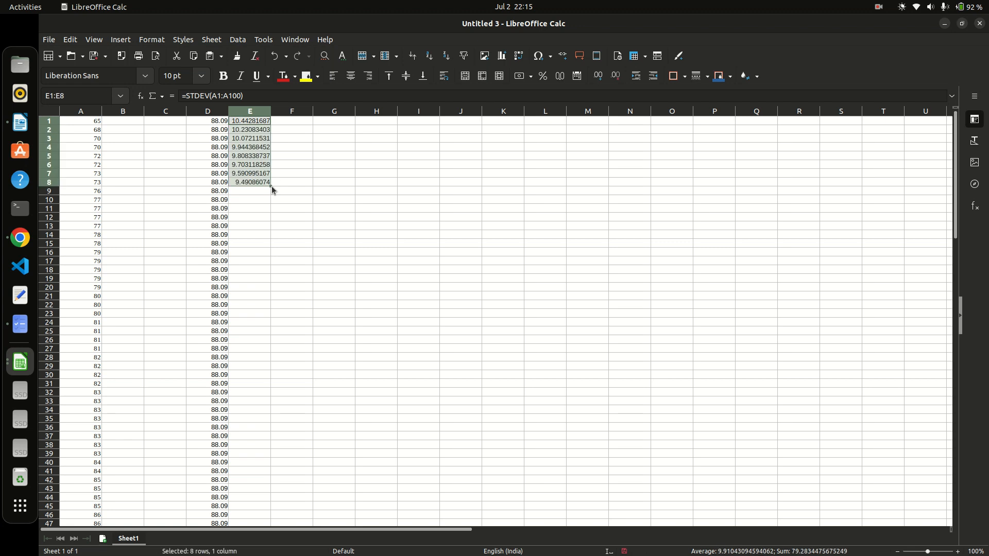
key("ctrl+z")
left_click(282, 184)
left_click(261, 132)
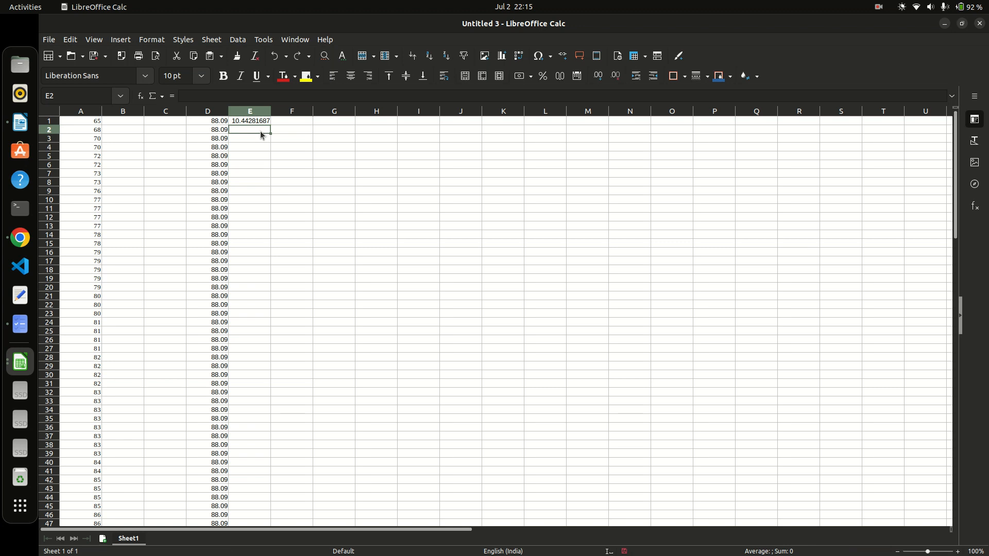
Add the notes 'CTRL+Z UNDO' in I3 and 'CTRL+Y REDO' in I4.
left_click(411, 139)
type("CTRL+")
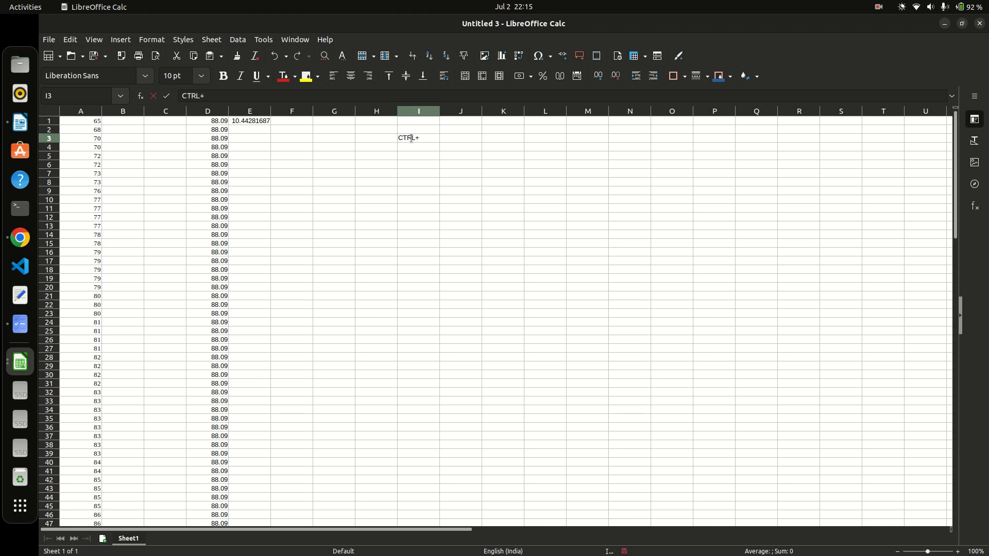
type("Z UNDO")
key("Return")
type("CTRL")
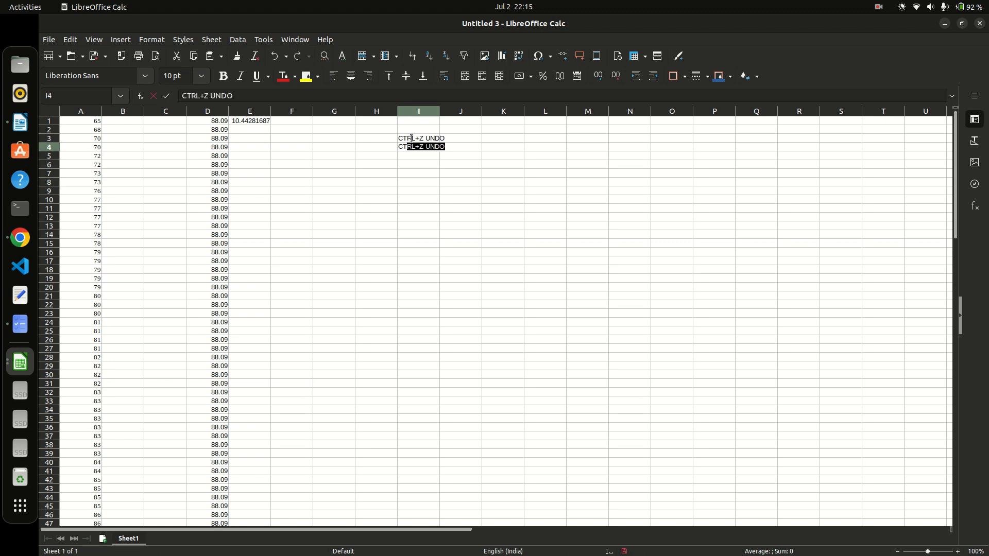
type("+Y REDO")
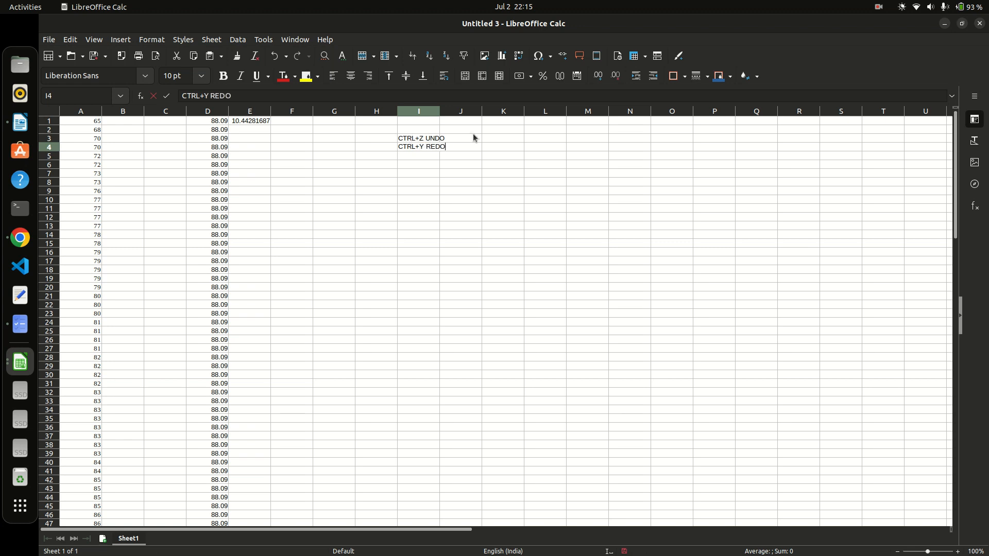
left_click(262, 128)
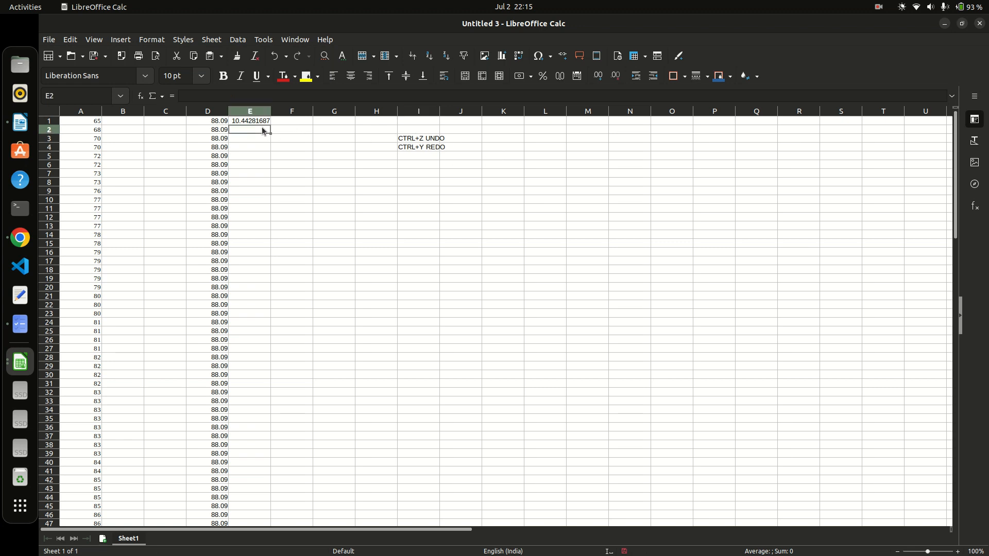
Enter 10.44281687 in E2 and paste it into E3:E101.
type("10.44281687")
key("Return")
left_click(252, 130)
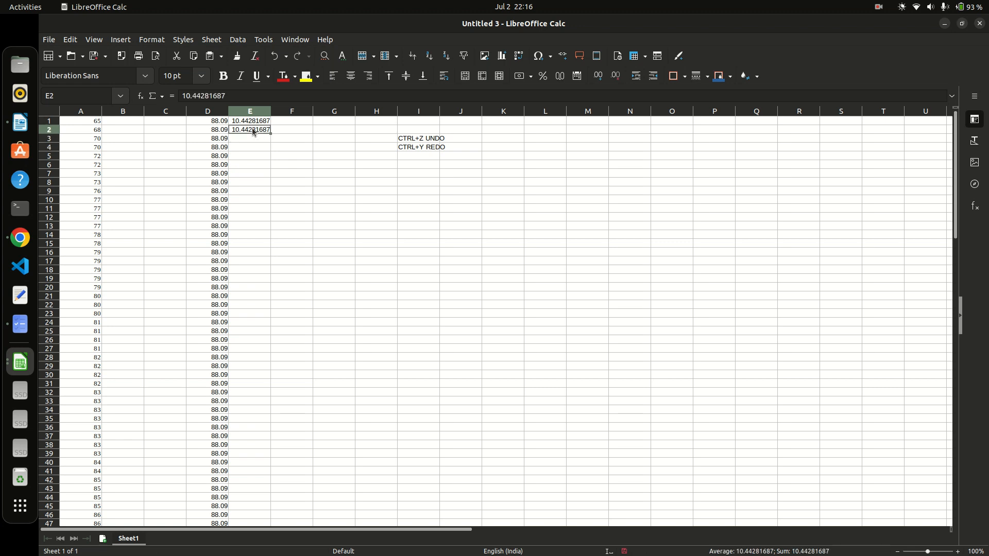
scroll(267, 193, "down", 11)
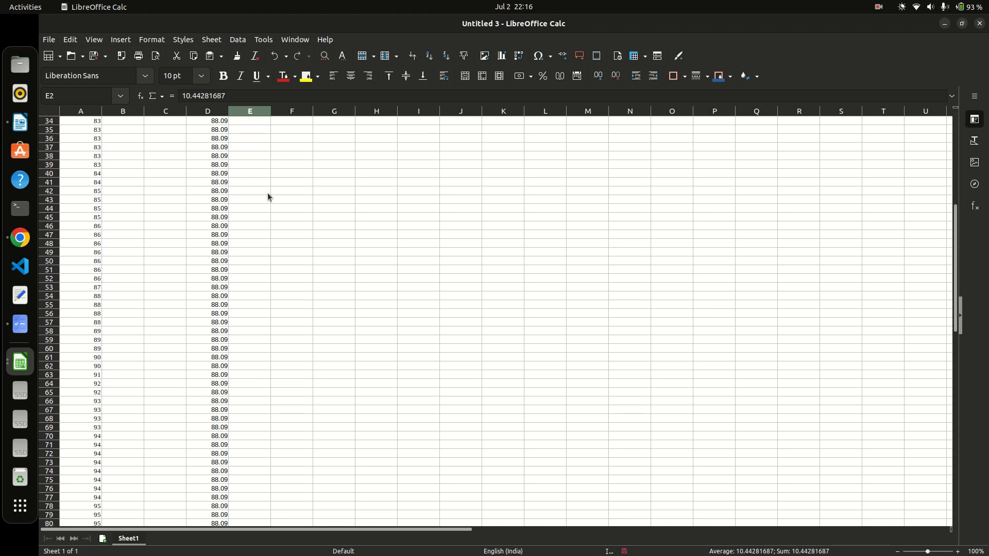
scroll(267, 197, "down", 17)
left_click_drag(250, 265, 247, 70)
scroll(241, 206, "up", 18)
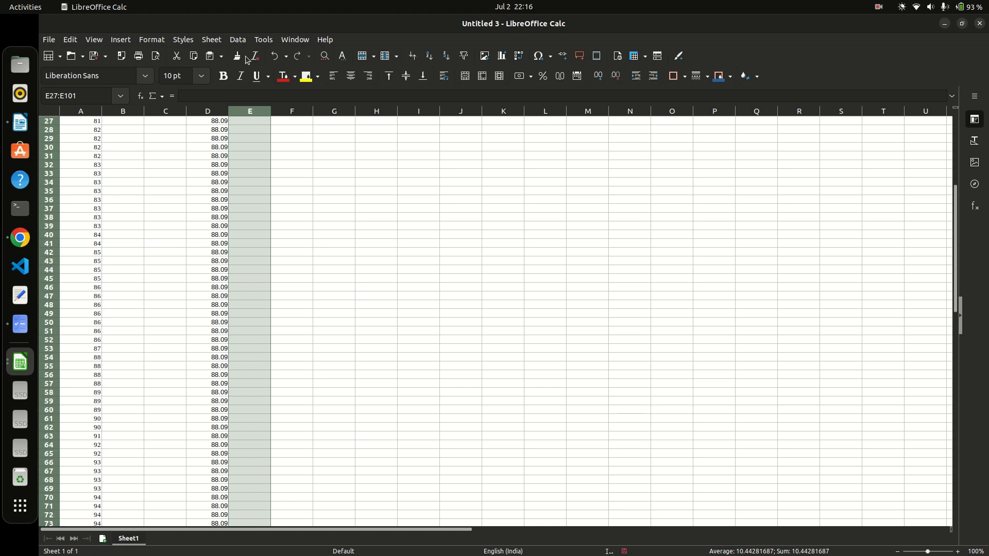
left_click(241, 121, "shift")
left_click(243, 138, "shift")
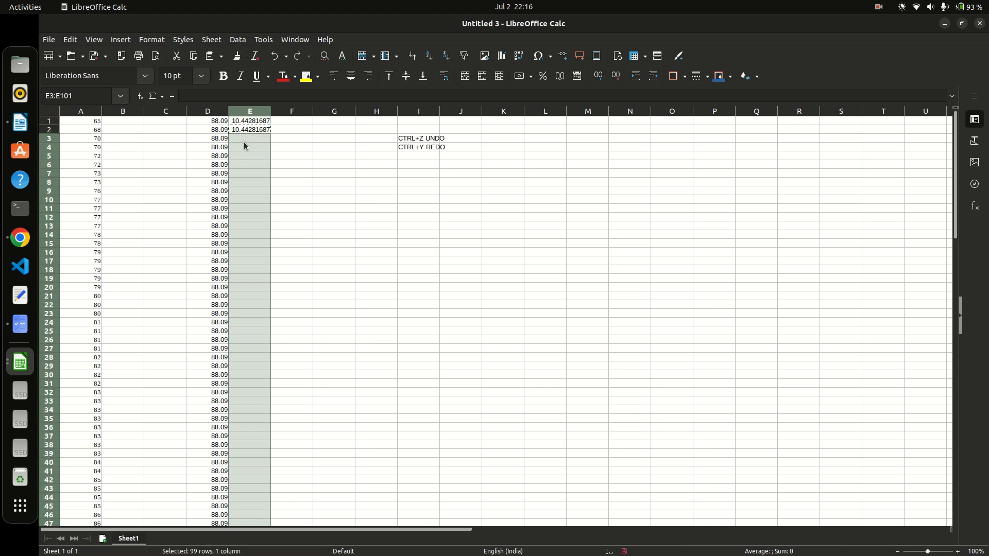
key("ctrl+v")
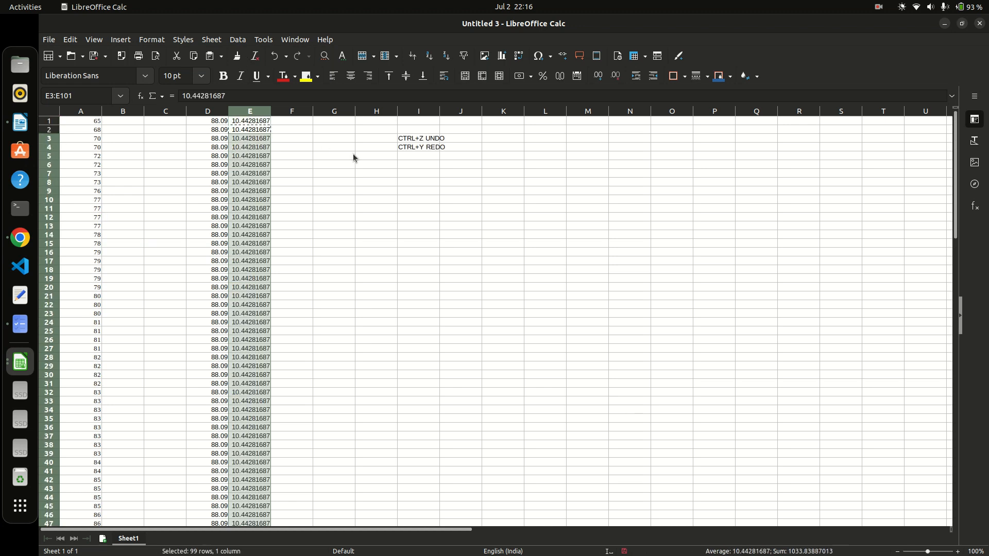
left_click(352, 155)
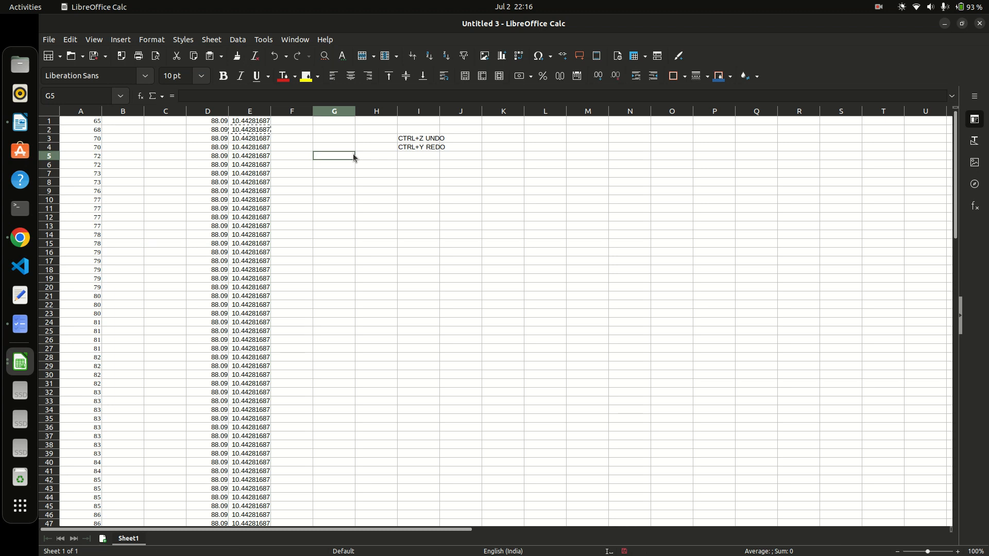
Check the contents of E1, E4, D1 and D5.
left_click(251, 121)
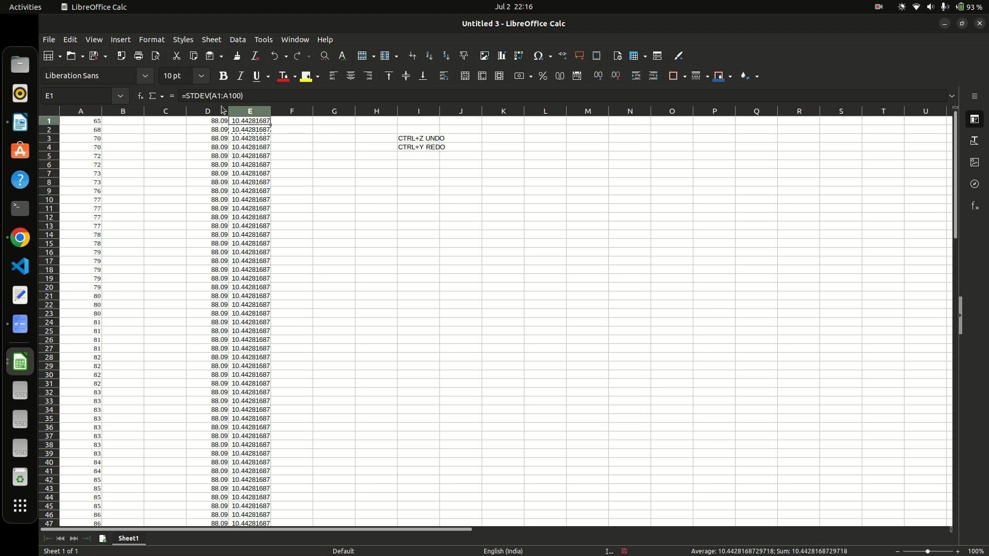
left_click(249, 149)
left_click(218, 123)
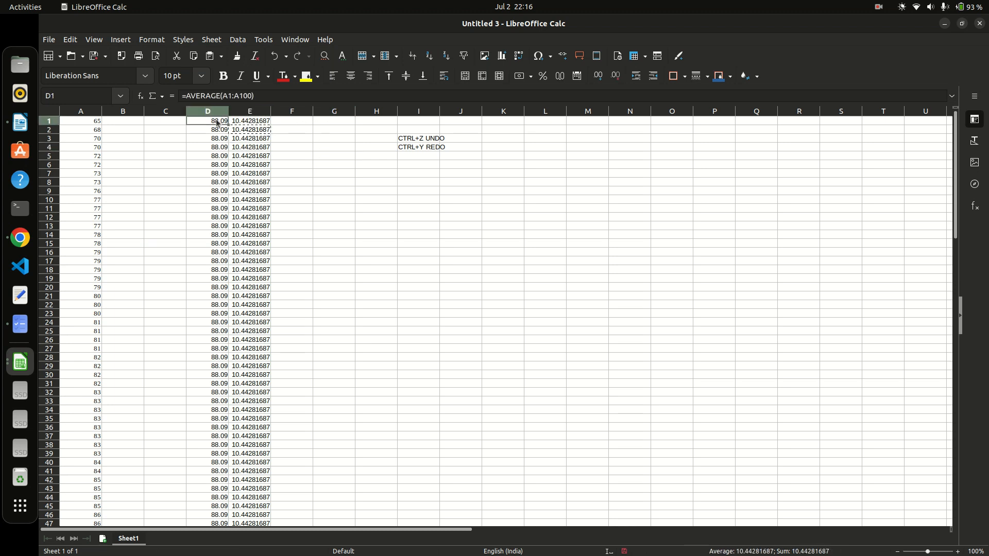
left_click(216, 156)
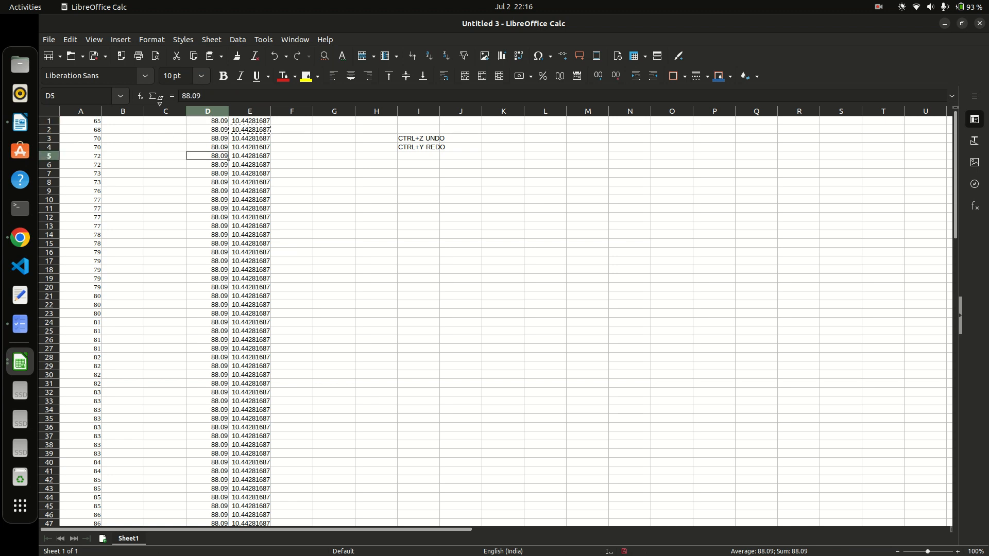
left_click(123, 123)
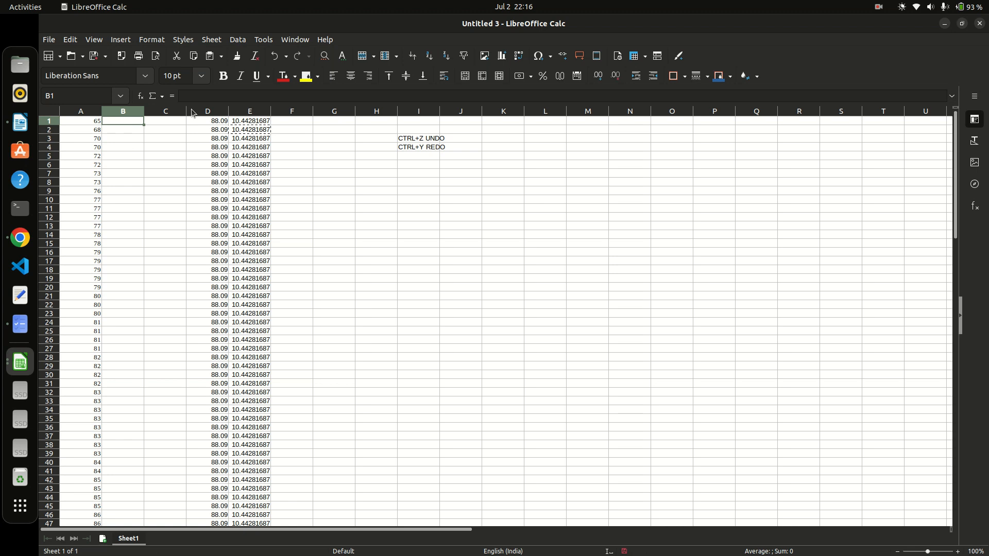
left_click(141, 95)
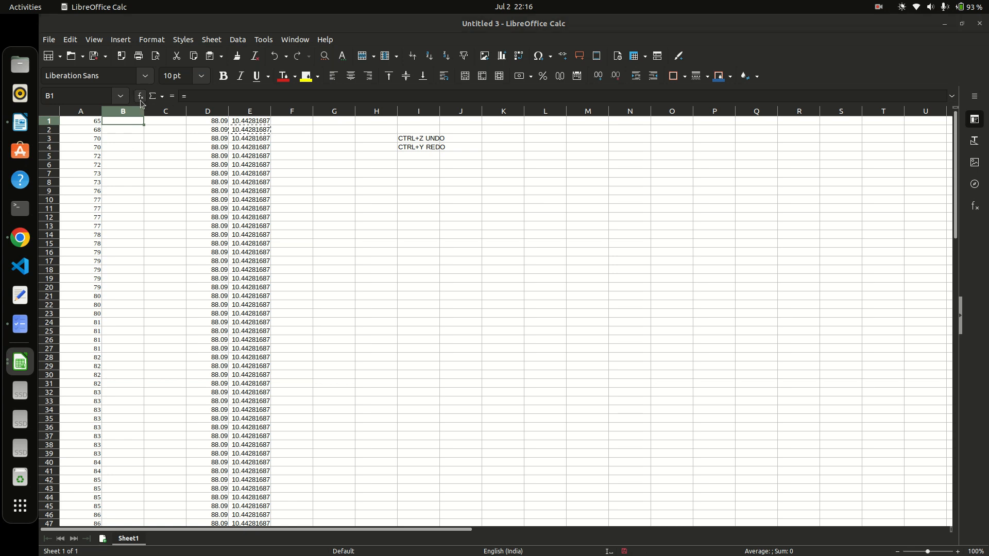
left_click(371, 207)
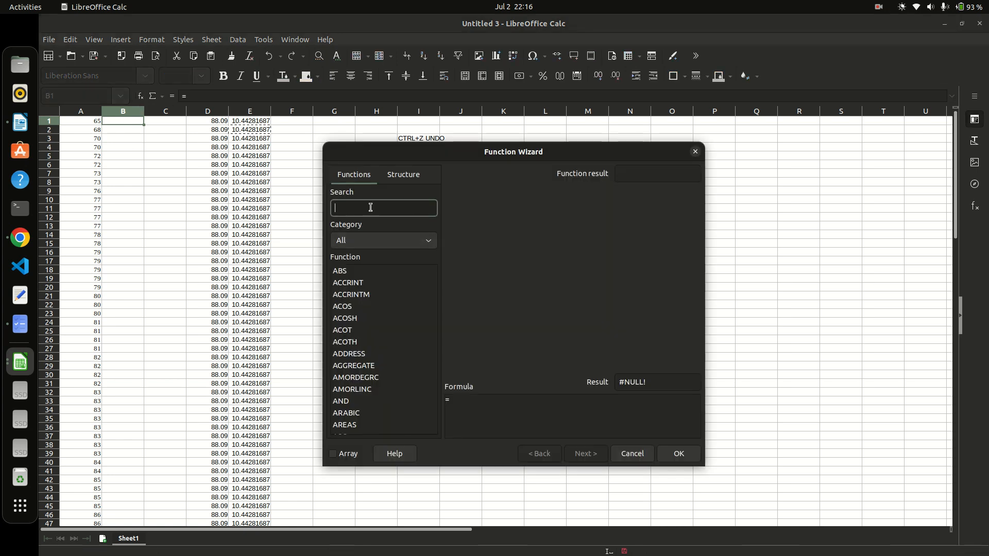
type("NORM")
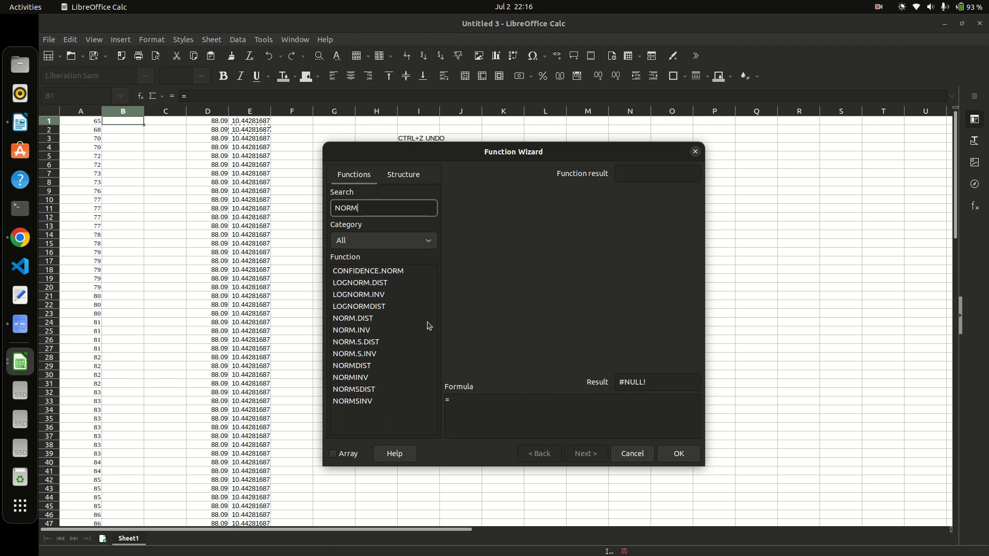
left_click(370, 319)
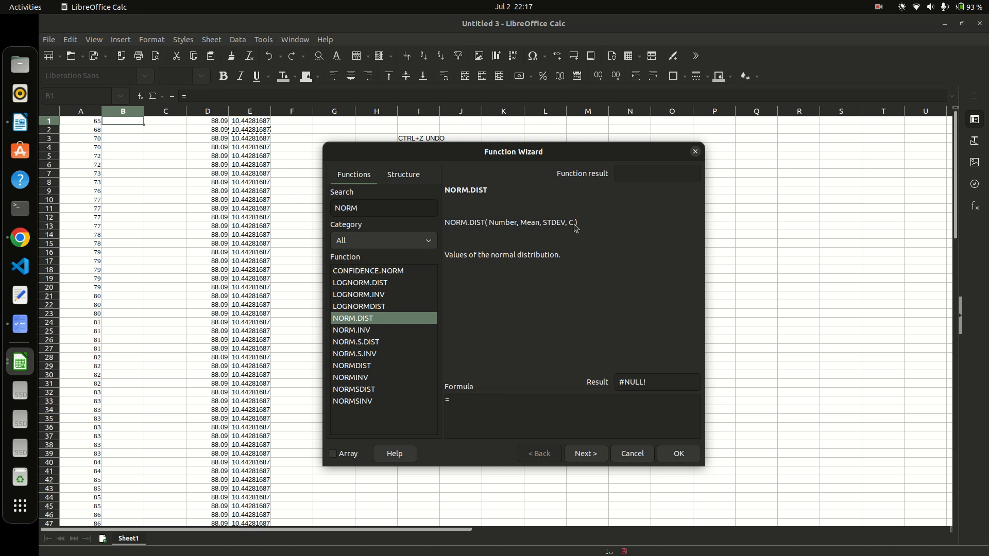
left_click(403, 175)
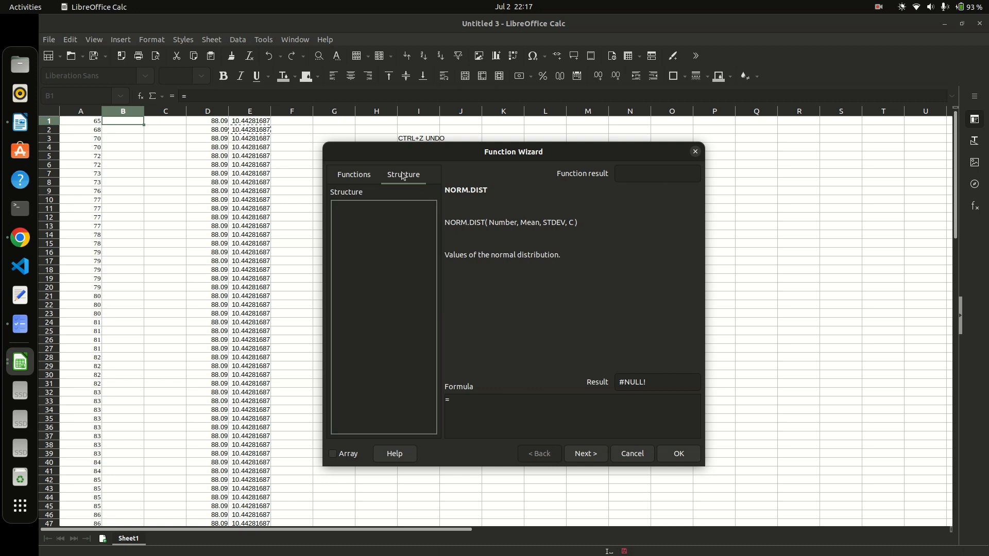
left_click(695, 151)
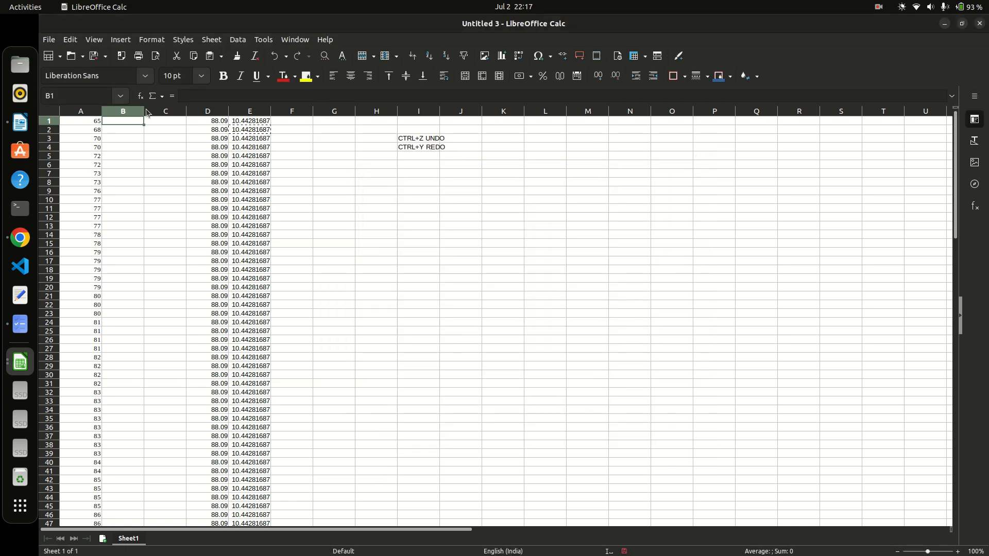
Start B1's formula as =NORM.DIST(A1, and bring up the NORM.DIST argument form.
type("=NORM.")
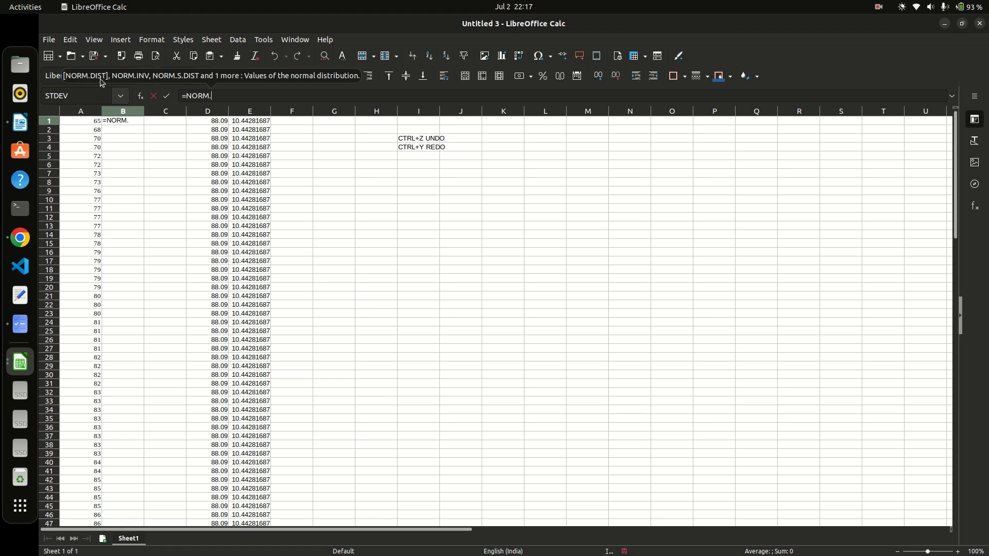
type("DIS")
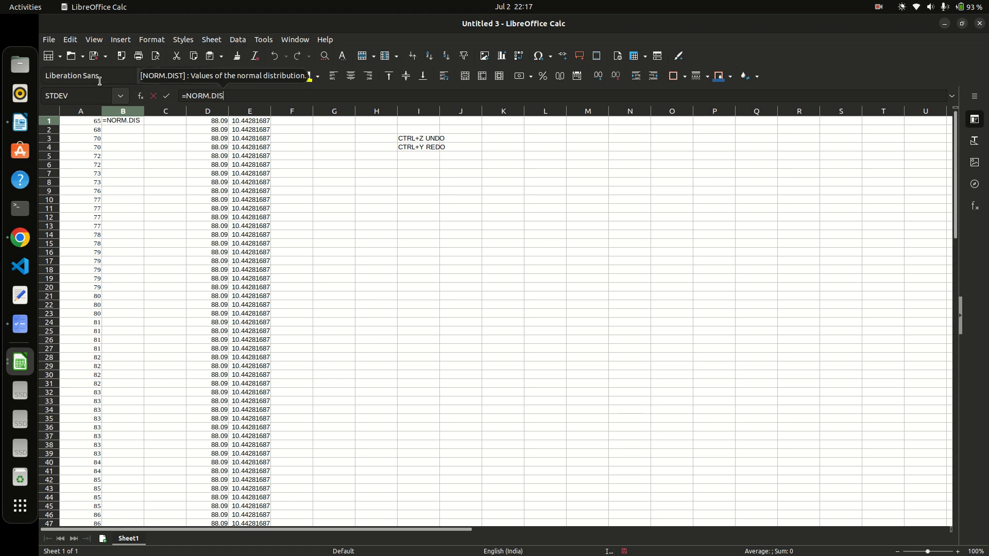
type("T(")
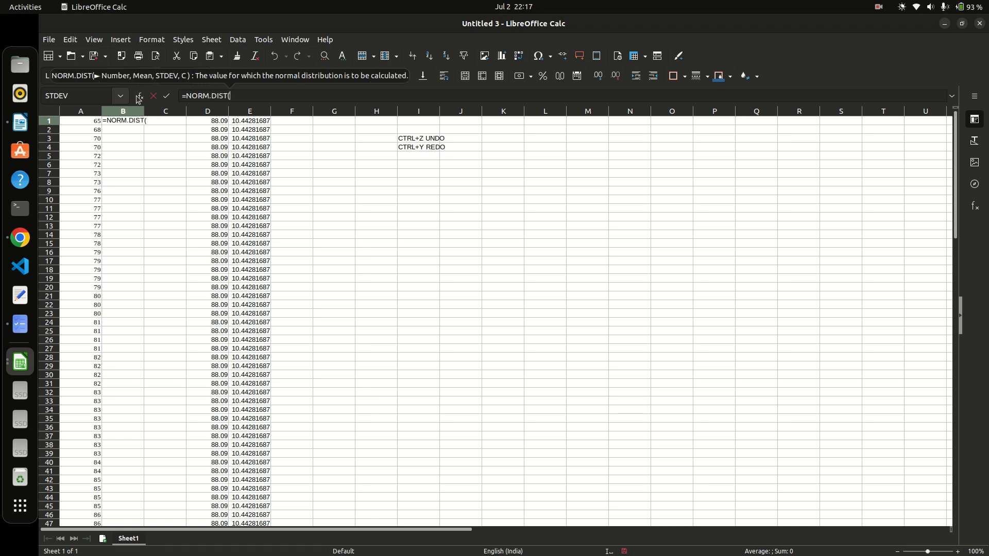
left_click(89, 124)
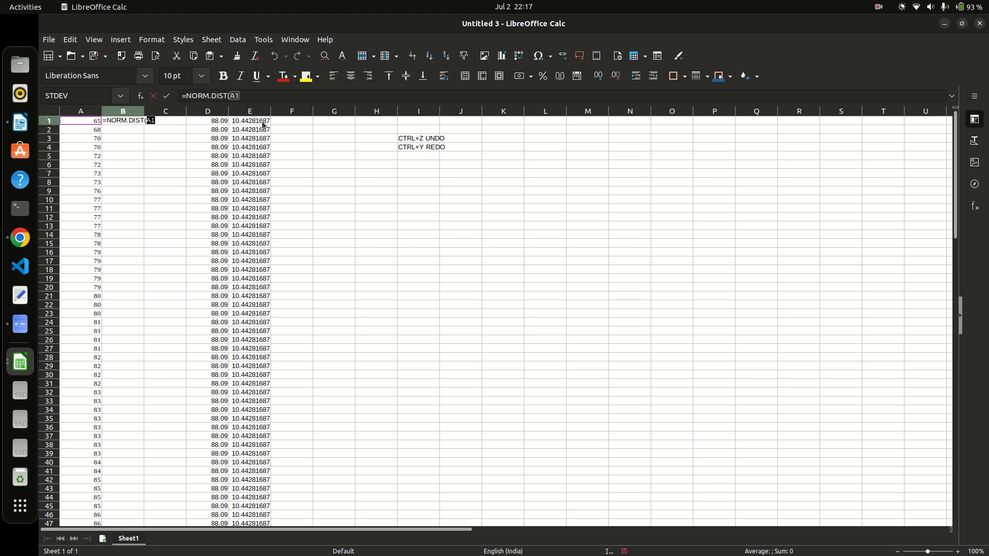
left_click(250, 97)
type(",")
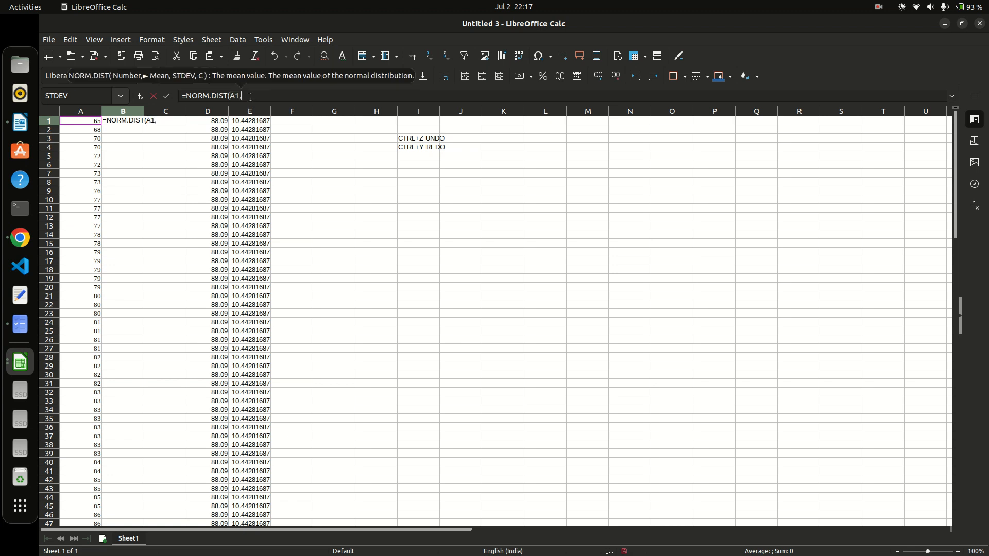
left_click(141, 97)
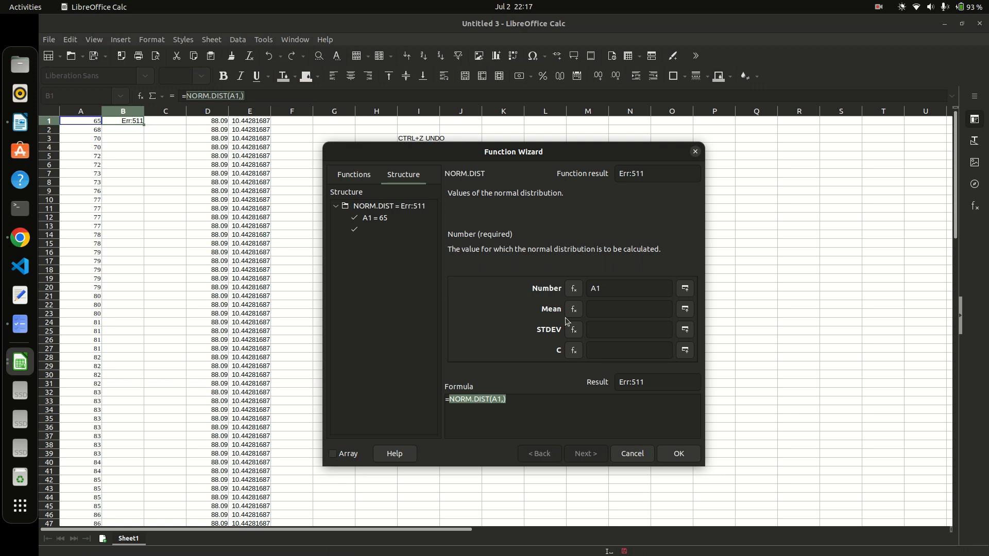
Add D1 as the mean argument to B1's NORM.DIST formula.
left_click(695, 151)
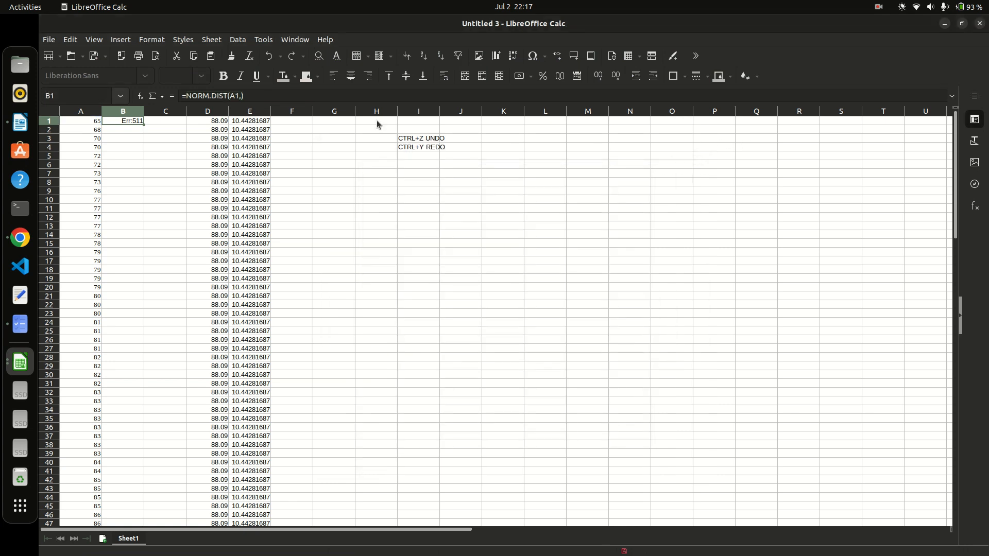
left_click(216, 122)
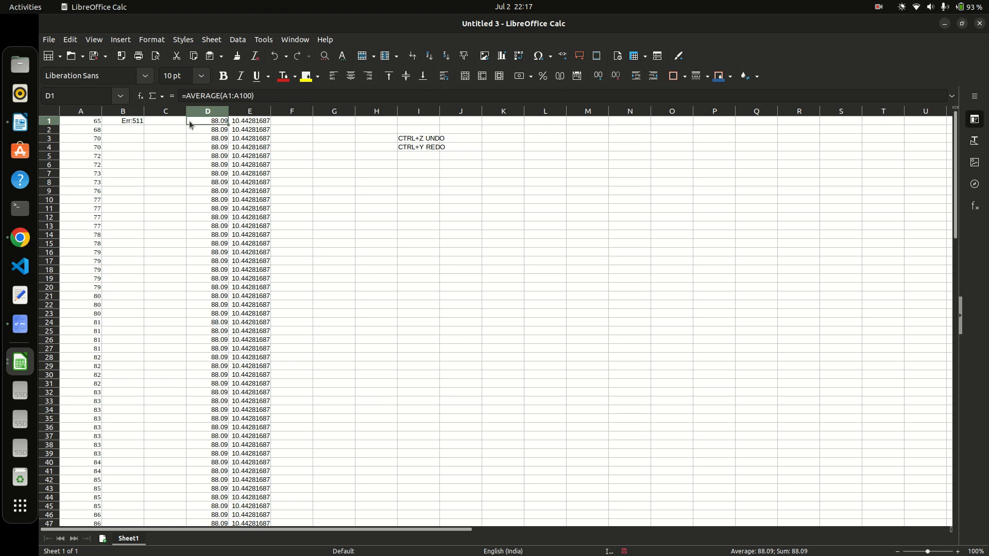
left_click(135, 122)
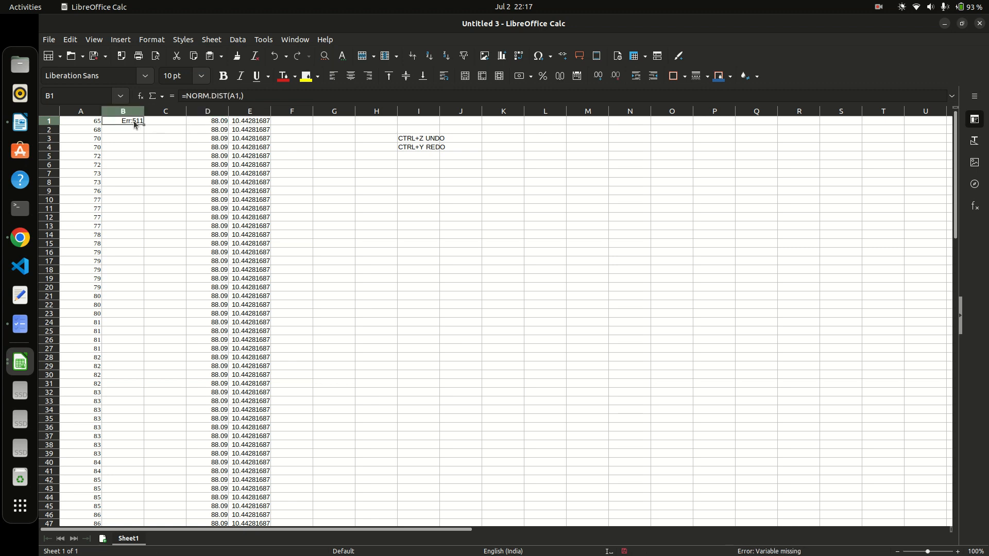
left_click(242, 96)
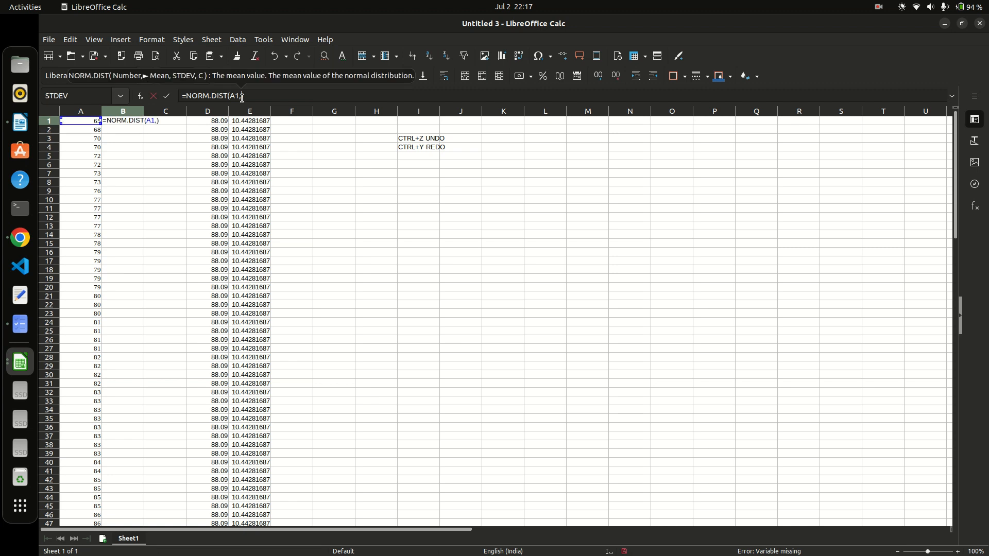
left_click(218, 124)
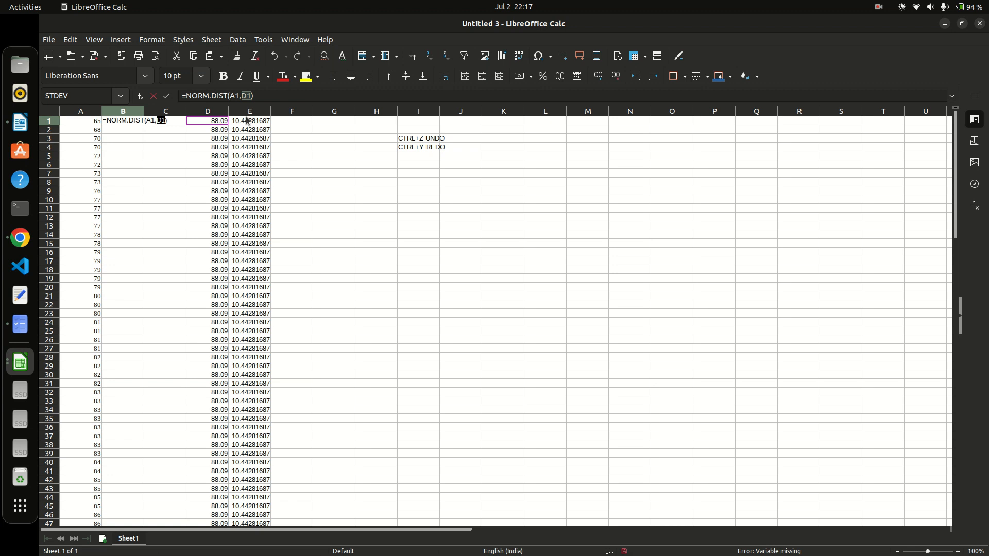
type(",")
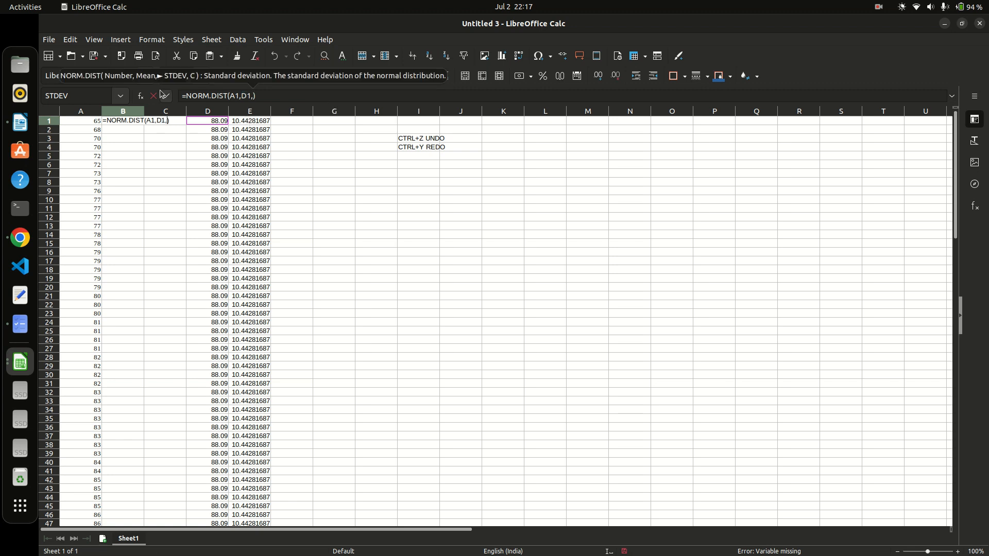
Add E1 as the standard deviation, making B1 =NORM.DIST(A1,D1,E1,) giving 0.003314957.
left_click(140, 96)
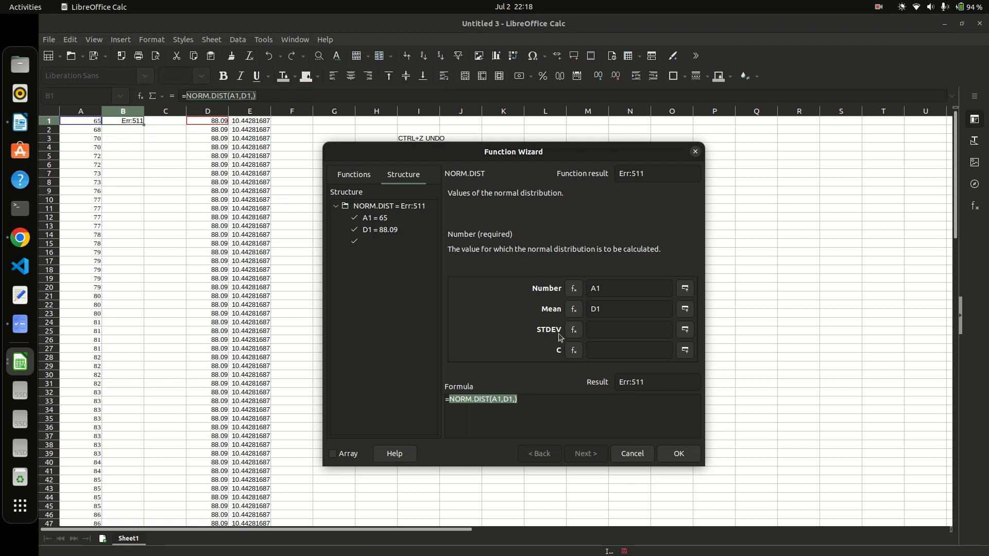
left_click(695, 151)
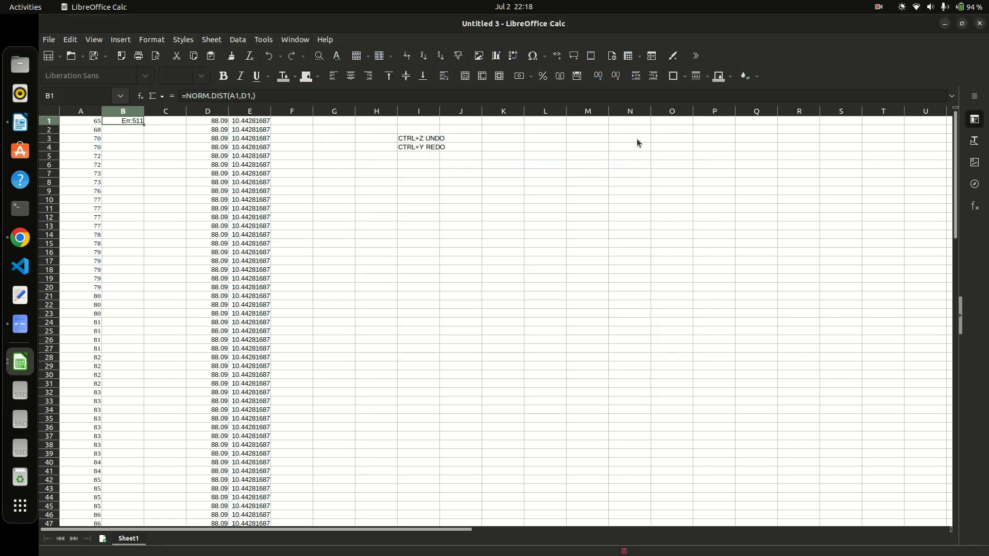
left_click(252, 96)
type(",")
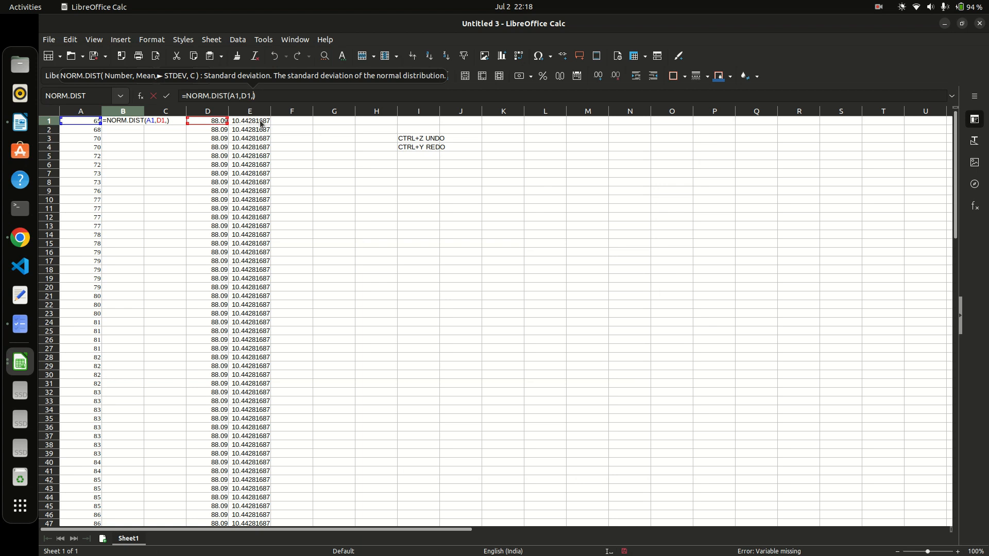
left_click(260, 123)
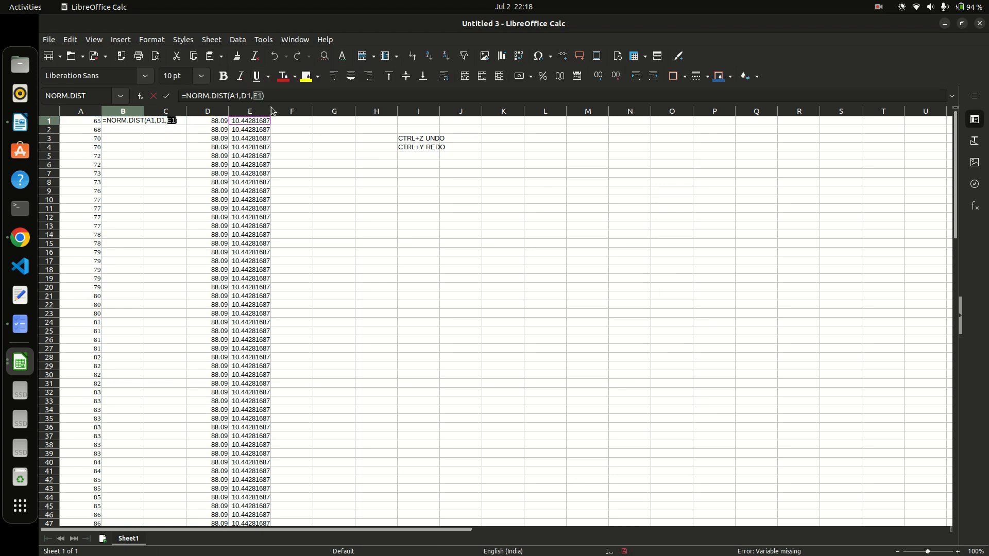
type(",")
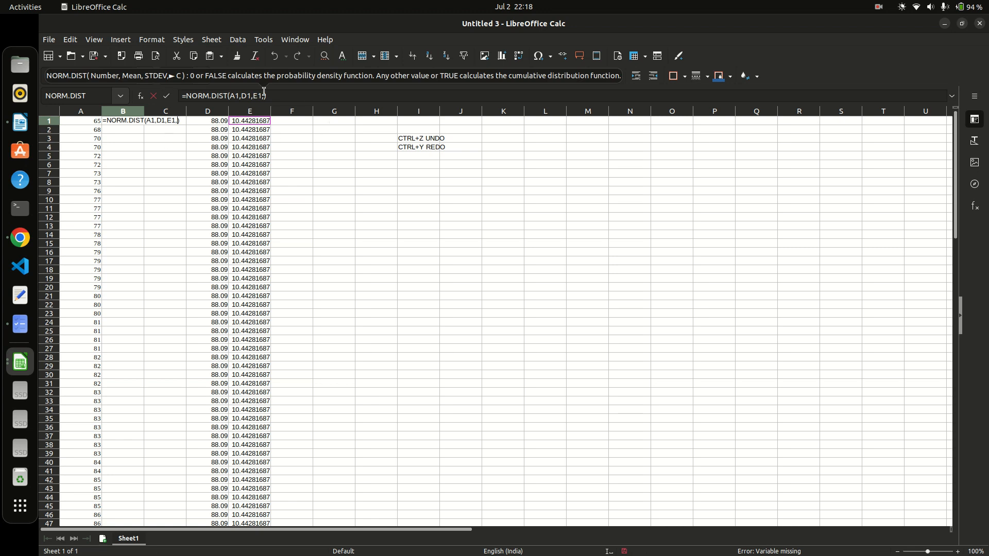
left_click(140, 97)
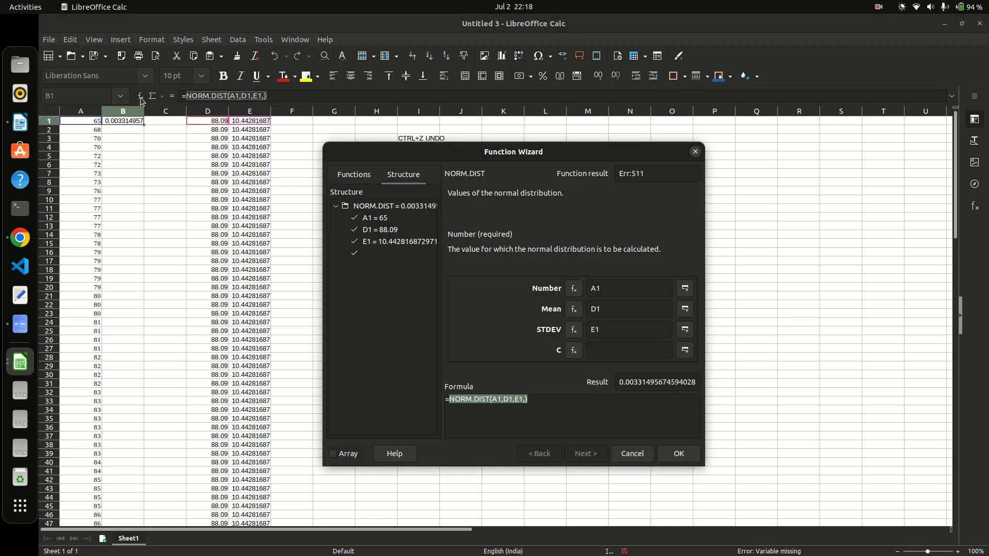
Set the C argument to 0 for density, completing =NORM.DIST(A1,D1,E1,0) in B1.
left_click(385, 252)
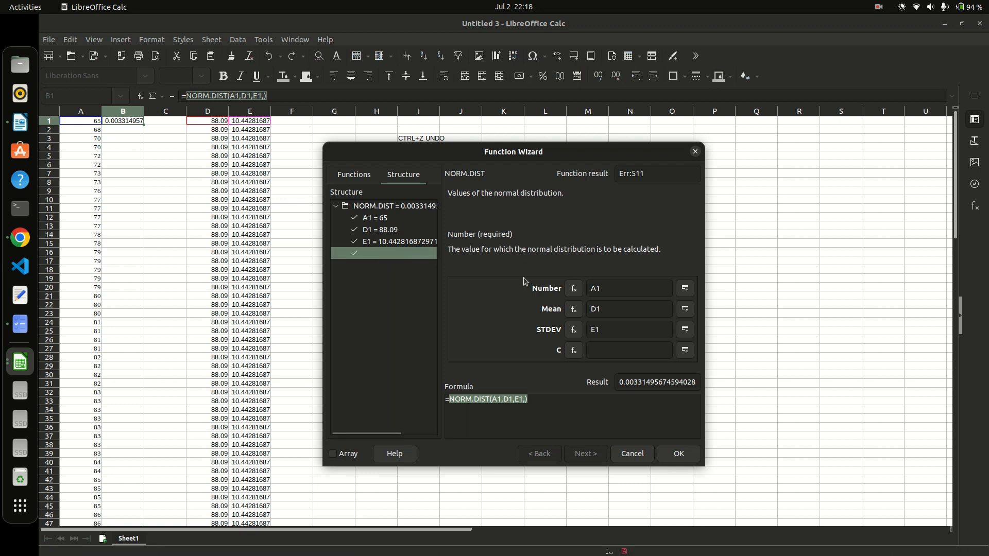
left_click(602, 350)
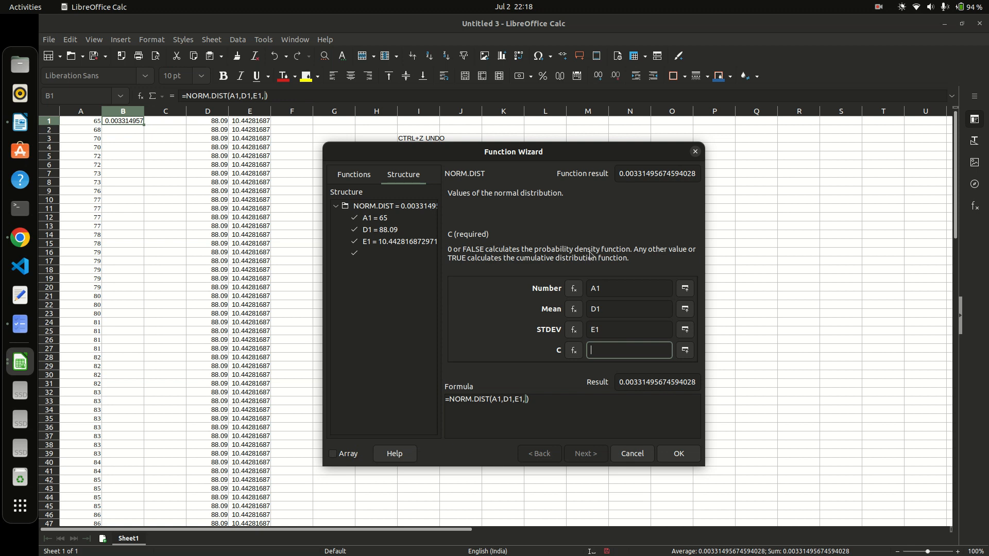
type("0")
left_click(610, 328)
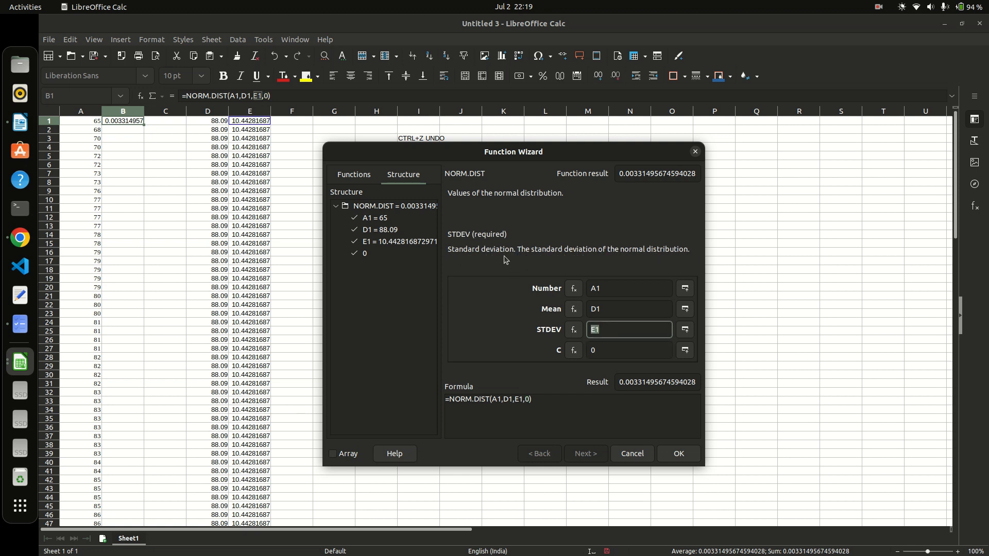
left_click(612, 351)
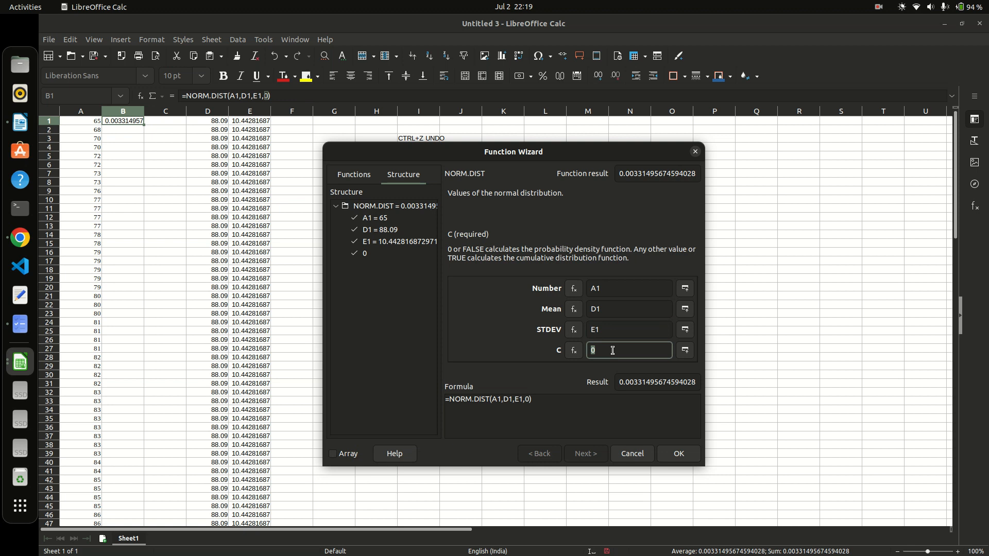
left_click(676, 455)
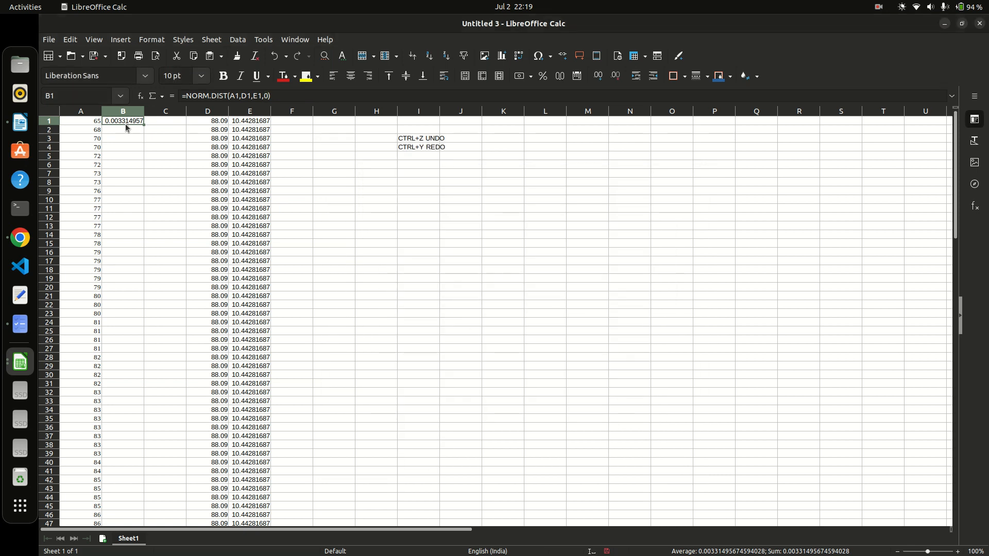
Copy the density formula down column B to row 32, undoing an accidental move.
left_click_drag(144, 125, 136, 401)
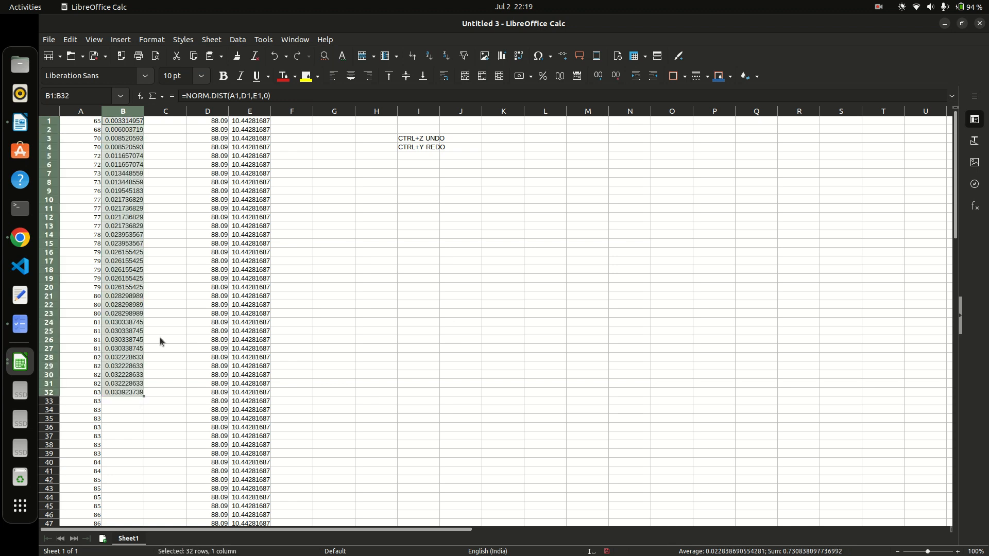
scroll(159, 338, "down", 4)
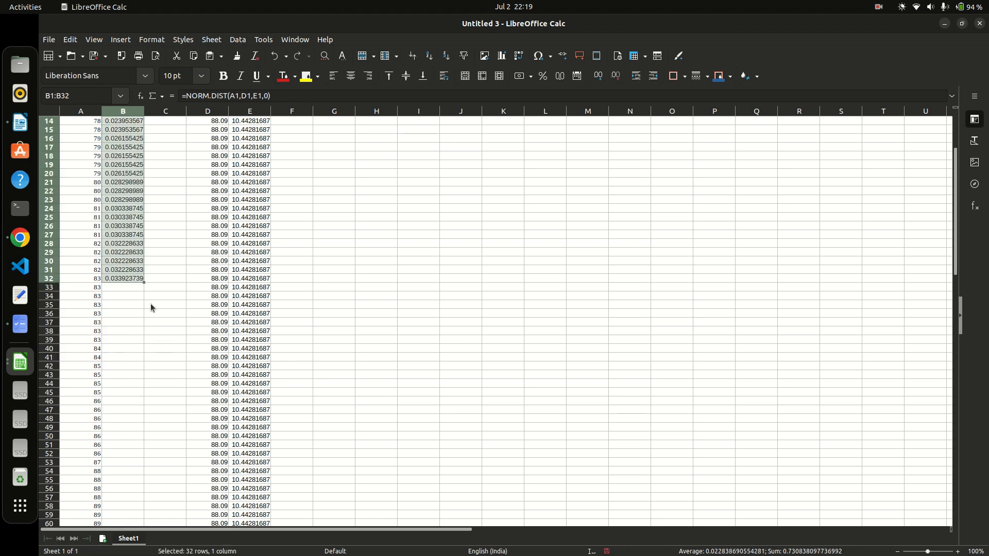
left_click_drag(143, 282, 138, 468)
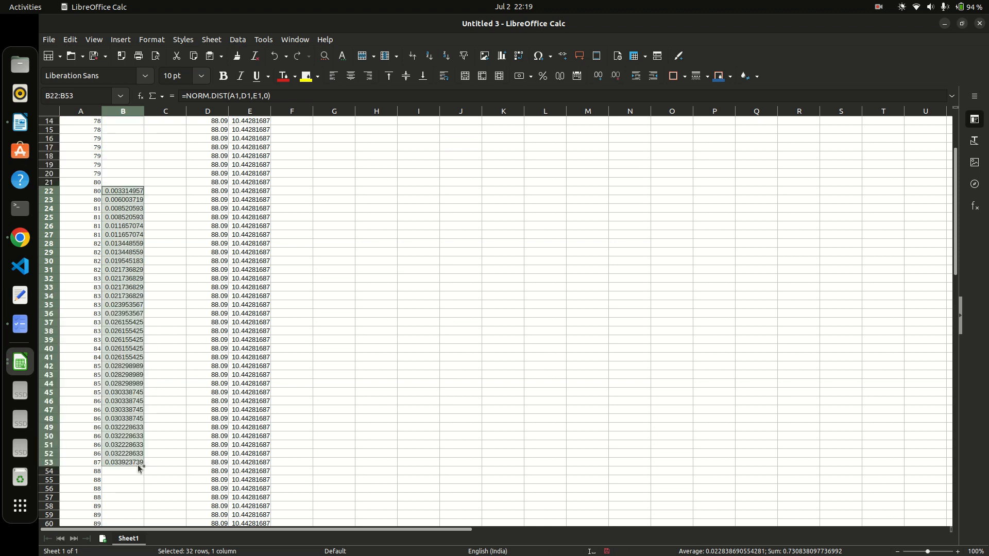
key("ctrl+z")
left_click(181, 376)
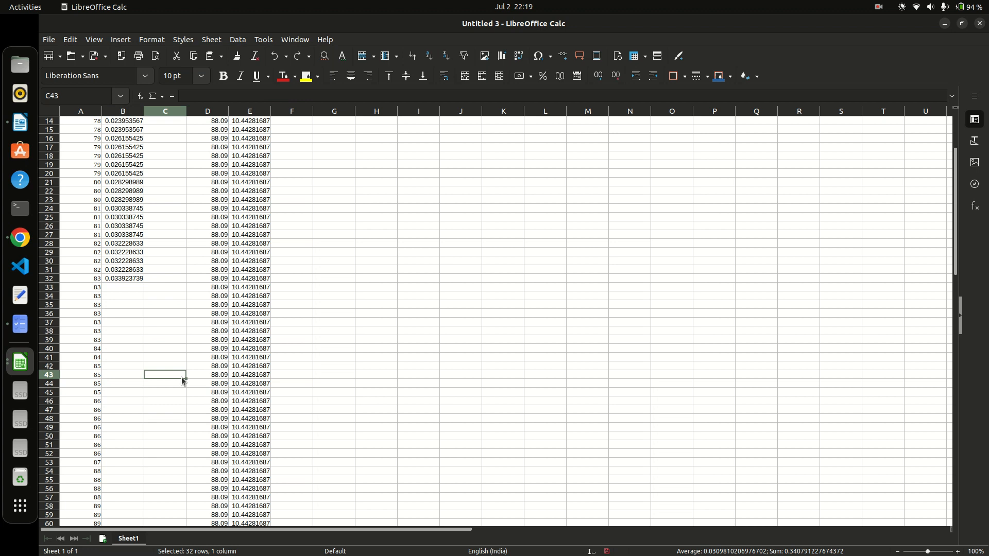
left_click(117, 279)
Continue filling the density formulas from B32 to B100, ending at 0.000196071.
left_click_drag(144, 282, 141, 499)
scroll(171, 398, "down", 8)
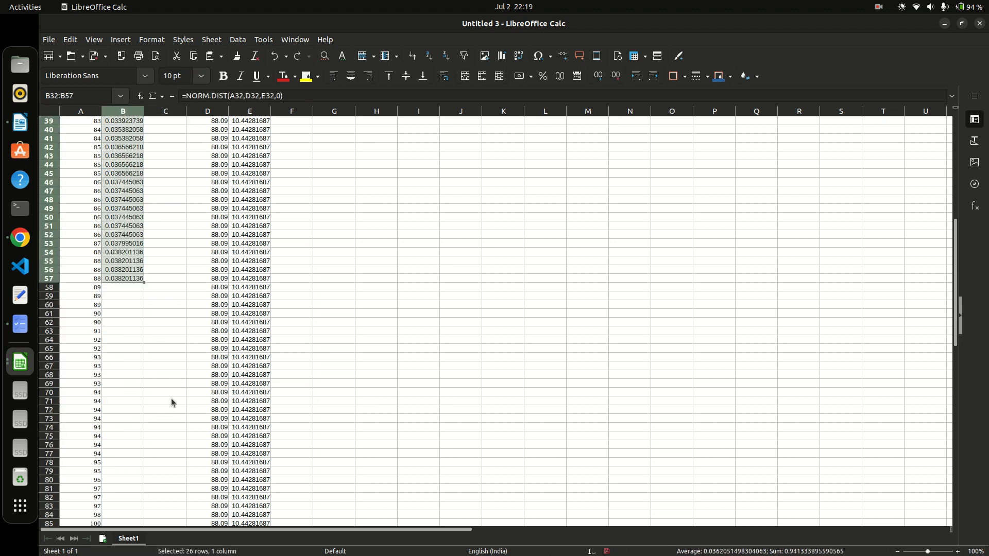
left_click_drag(144, 283, 153, 464)
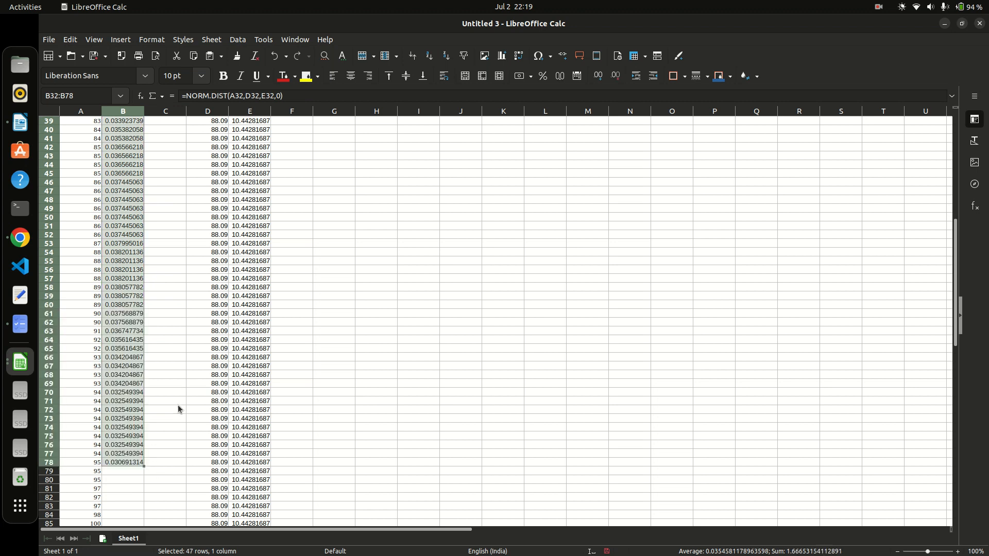
scroll(177, 403, "down", 8)
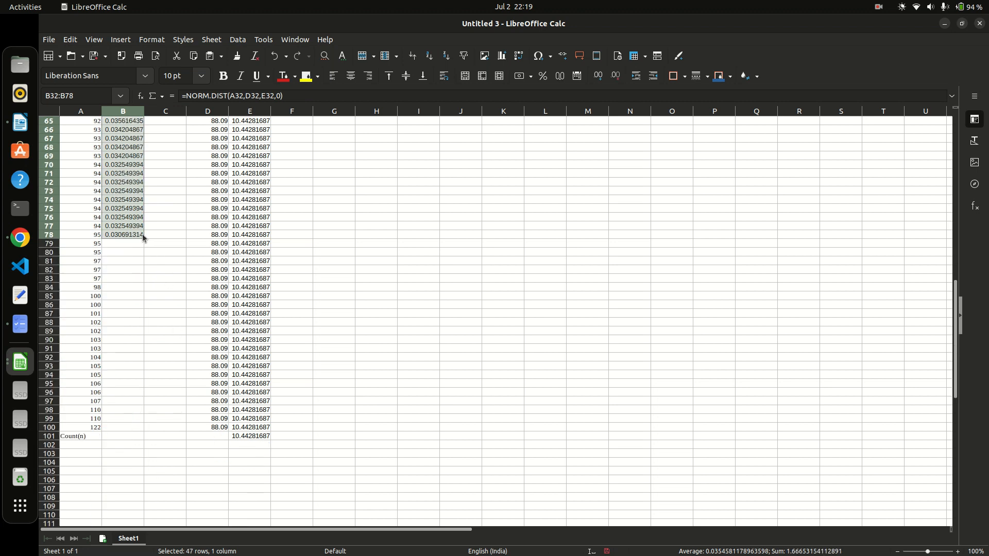
left_click_drag(144, 238, 143, 432)
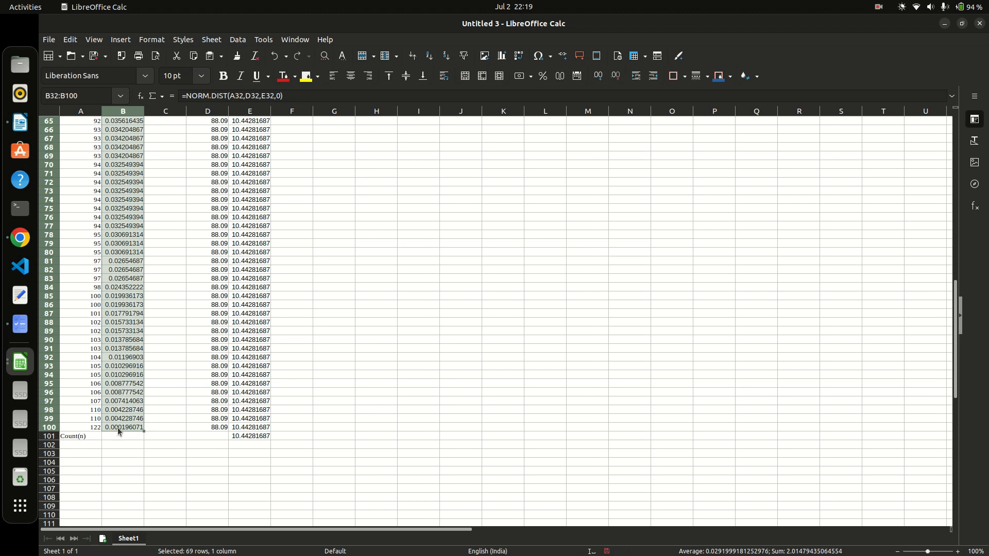
scroll(186, 346, "up", 20)
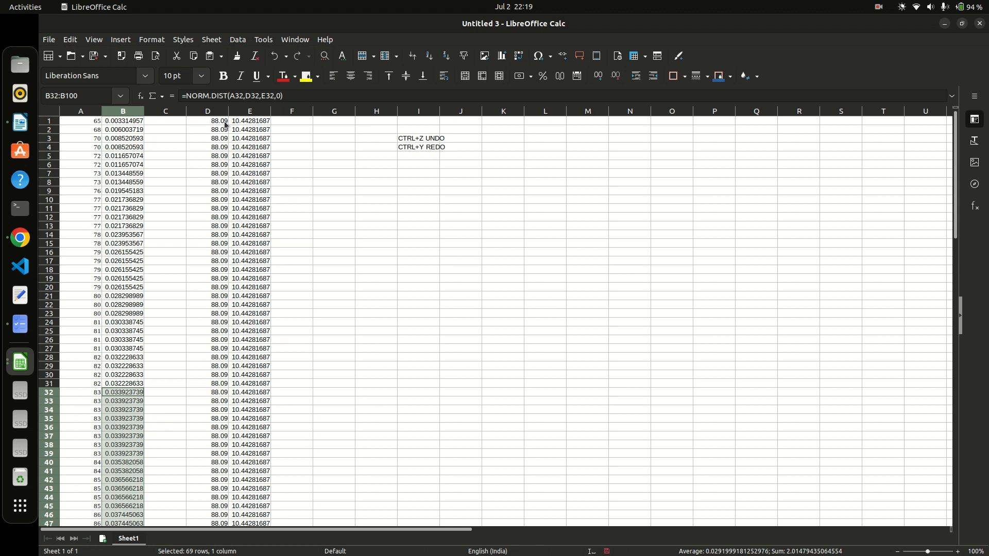
scroll(124, 358, "down", 2)
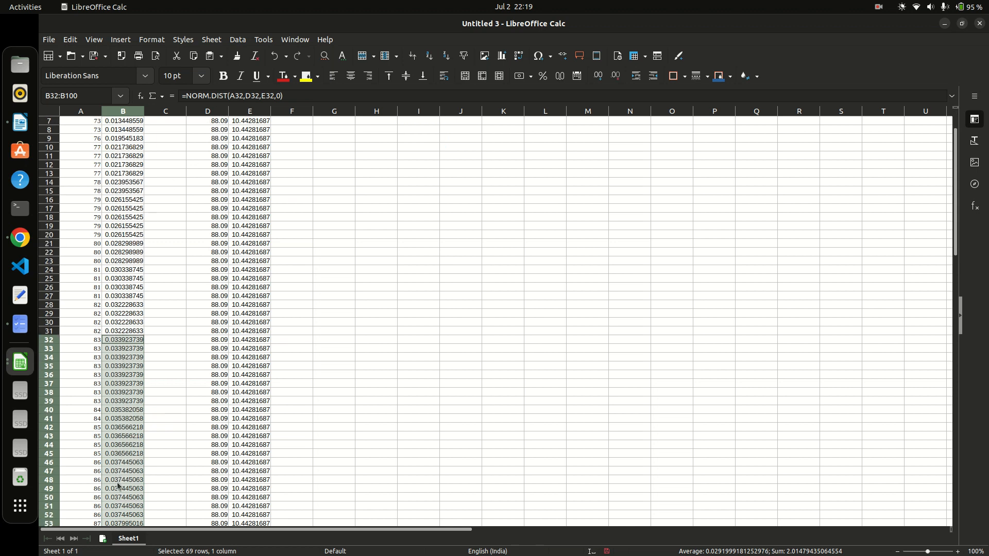
scroll(115, 493, "down", 5)
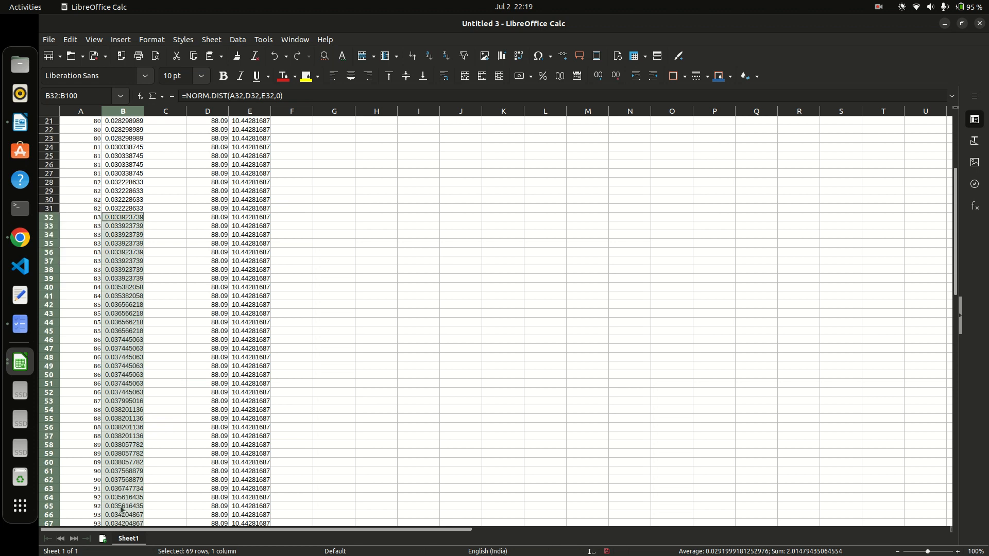
scroll(182, 268, "up", 7)
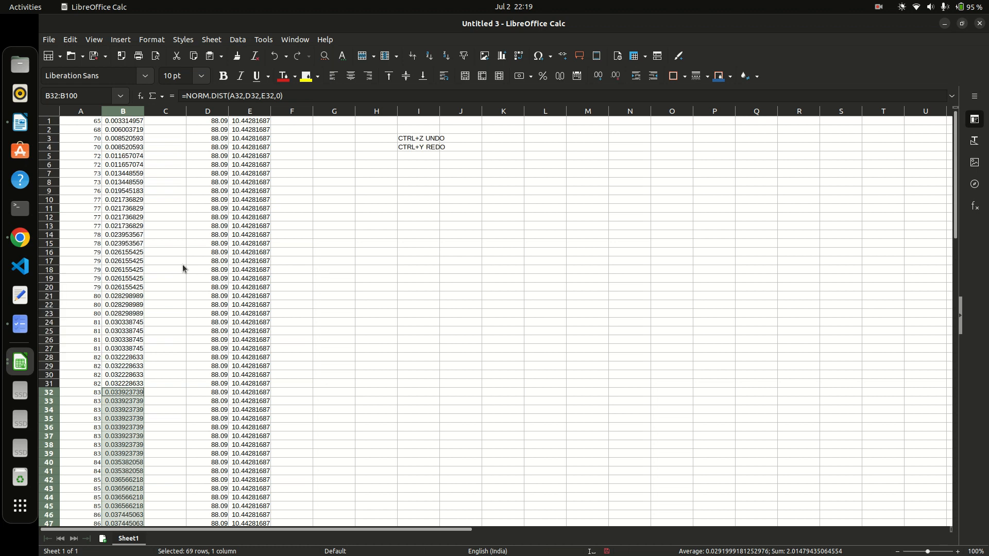
scroll(177, 213, "down", 20)
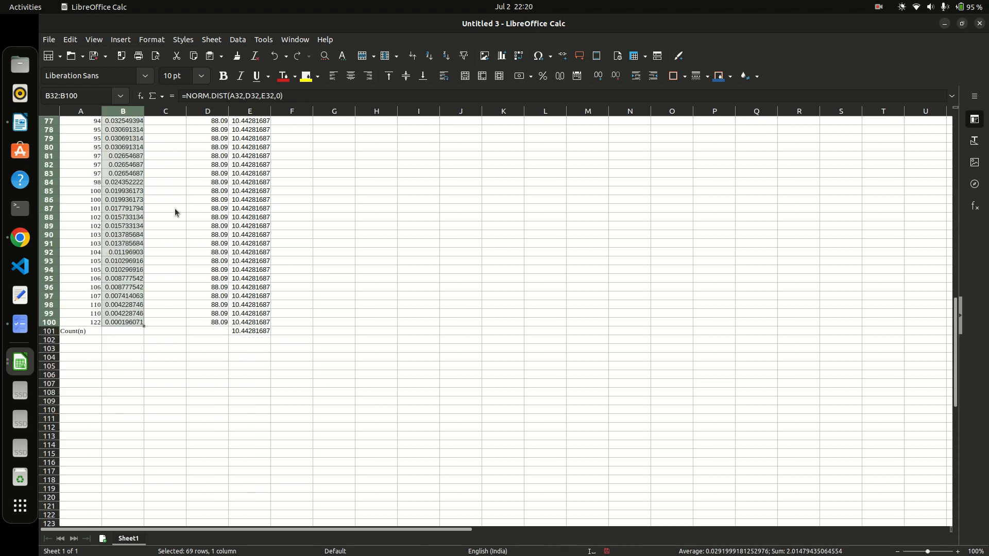
Select A1:B101 and insert a chart from the count and density data.
left_click(142, 331)
left_click_drag(140, 331, 63, 67)
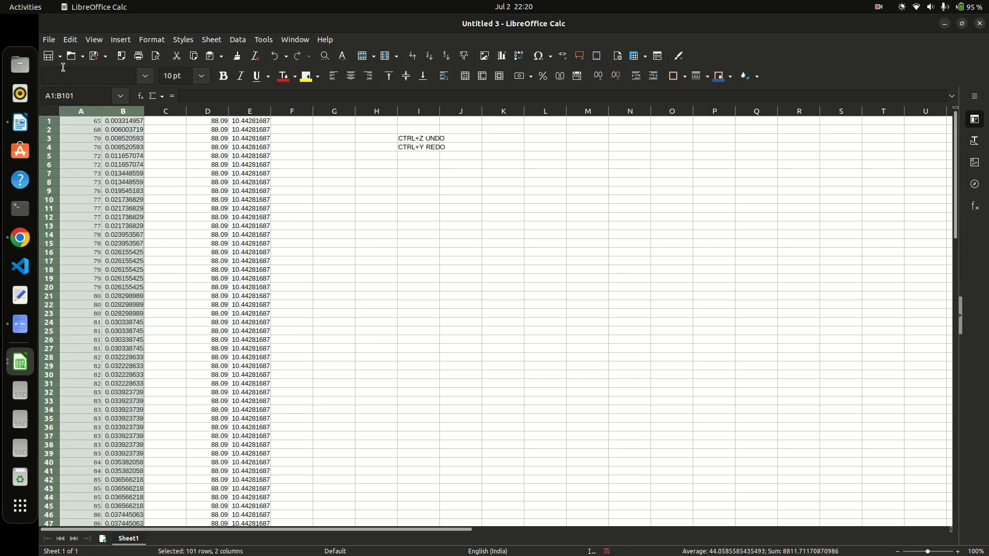
left_click(122, 41)
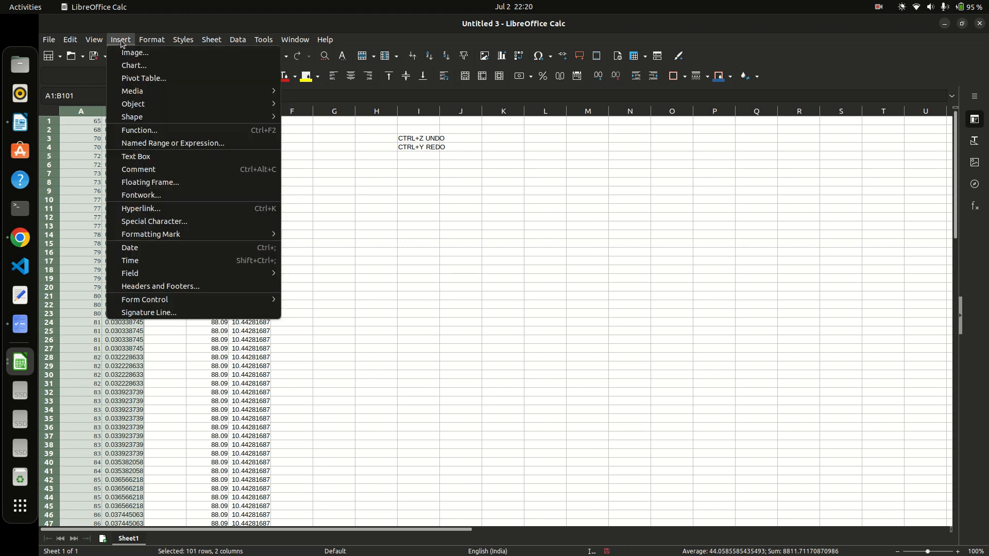
left_click(133, 65)
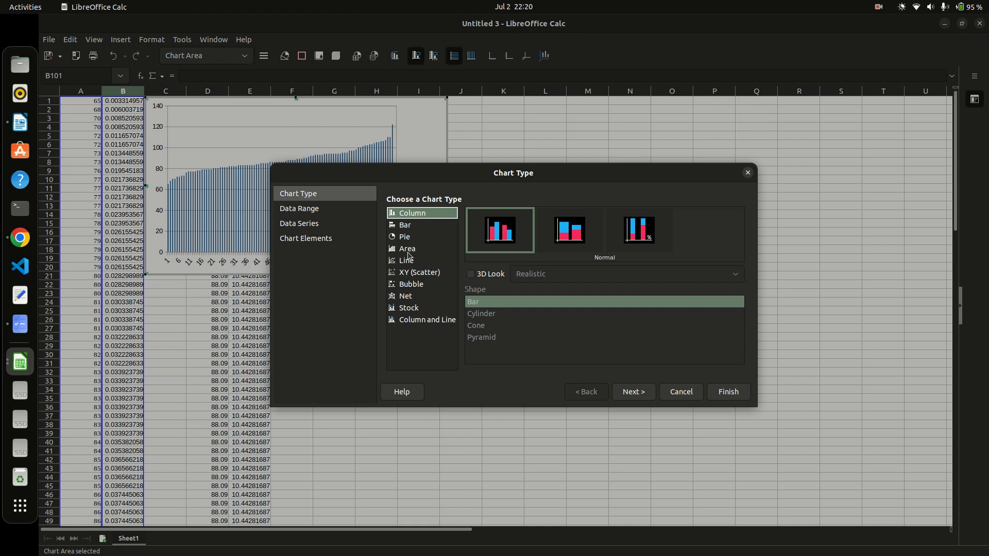
Switch the chart to XY (Scatter), keeping X-values A1:A101 and Y-values B1:B101.
left_click(420, 274)
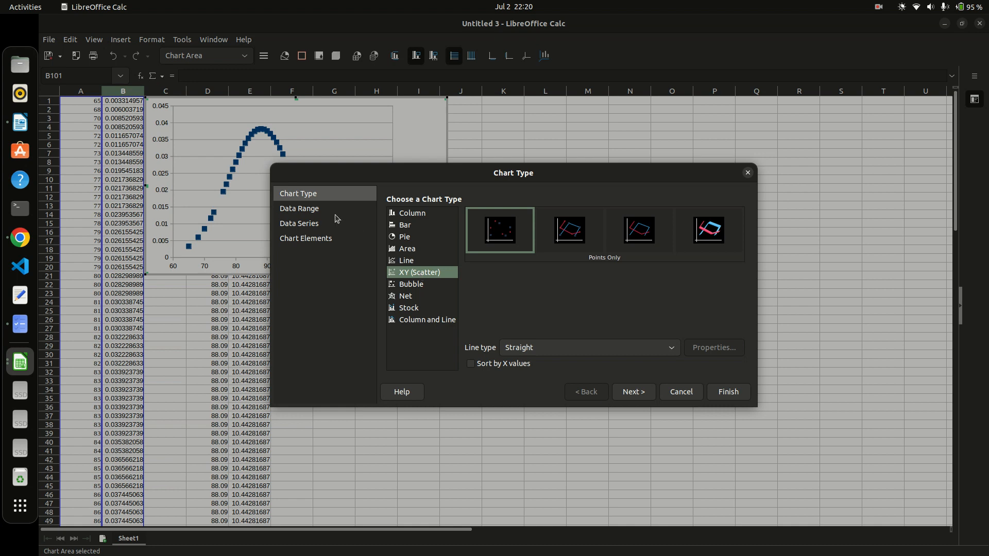
left_click(309, 215)
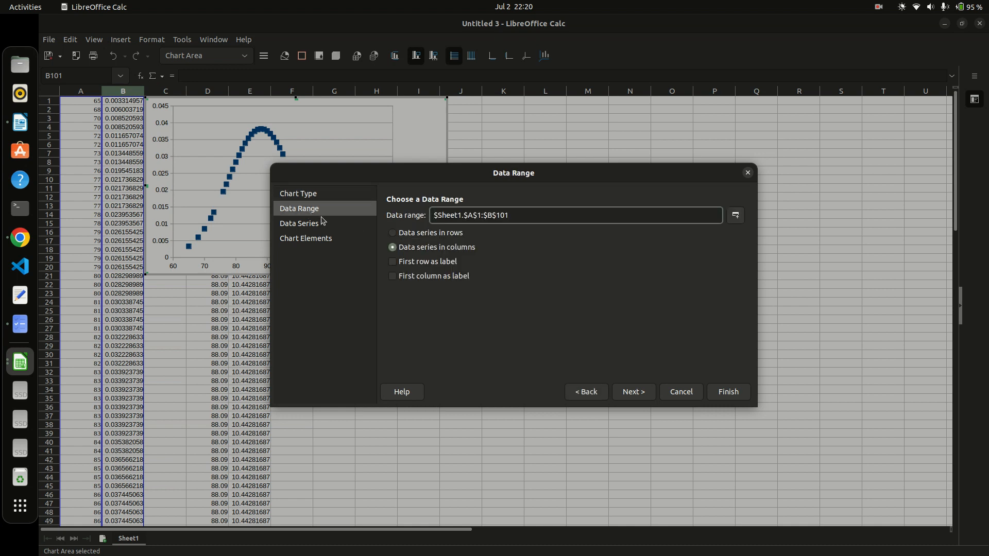
left_click(310, 225)
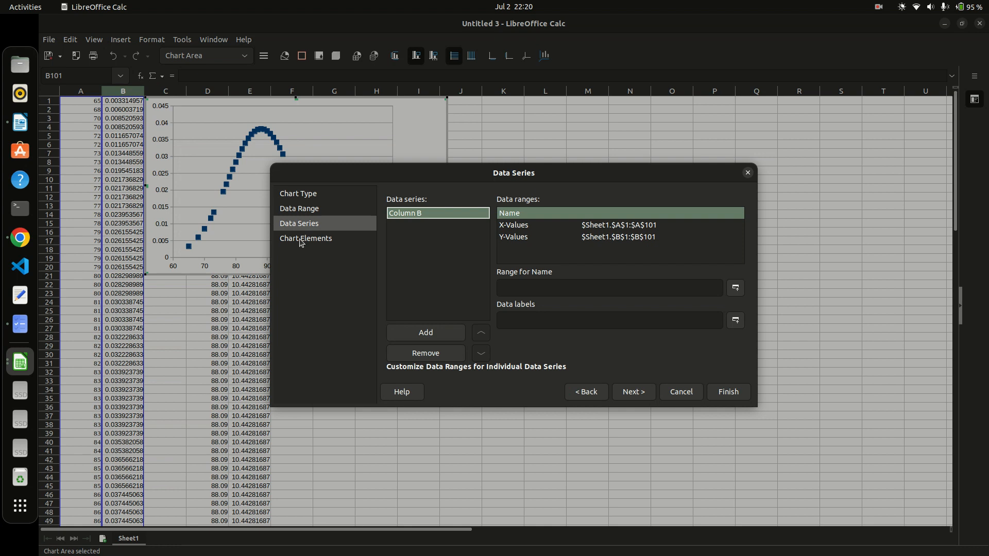
left_click(301, 240)
Title the chart 'Normal distribution' with an ID-number subtitle, axes Count(n) and P(n), and X gridlines.
left_click(454, 218)
type("Nor")
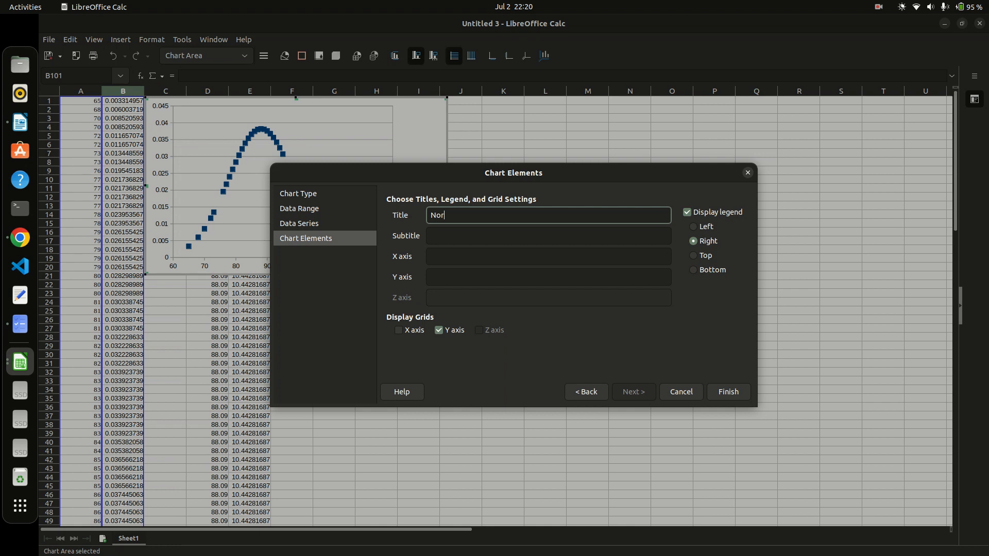
type("m")
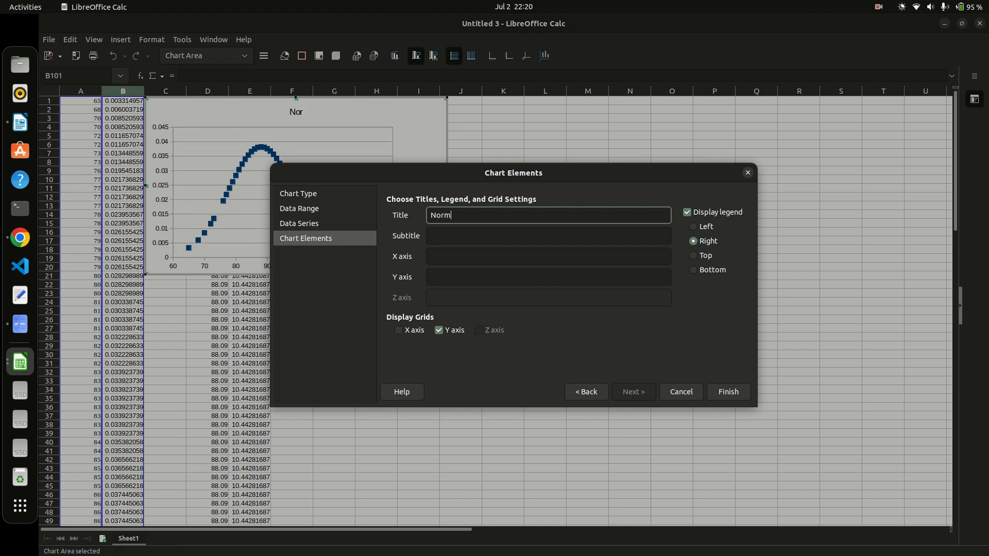
type("al distribution")
left_click(456, 236)
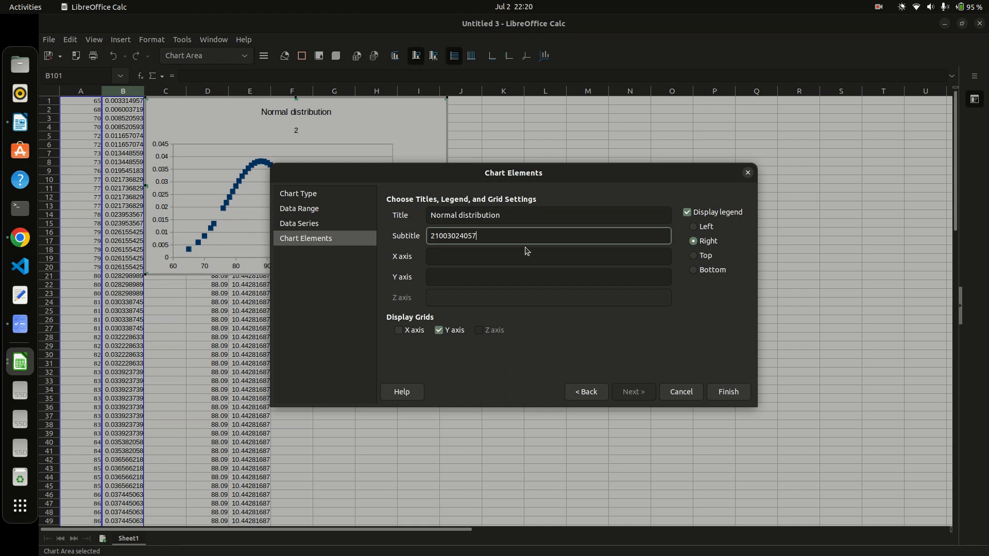
left_click(473, 250)
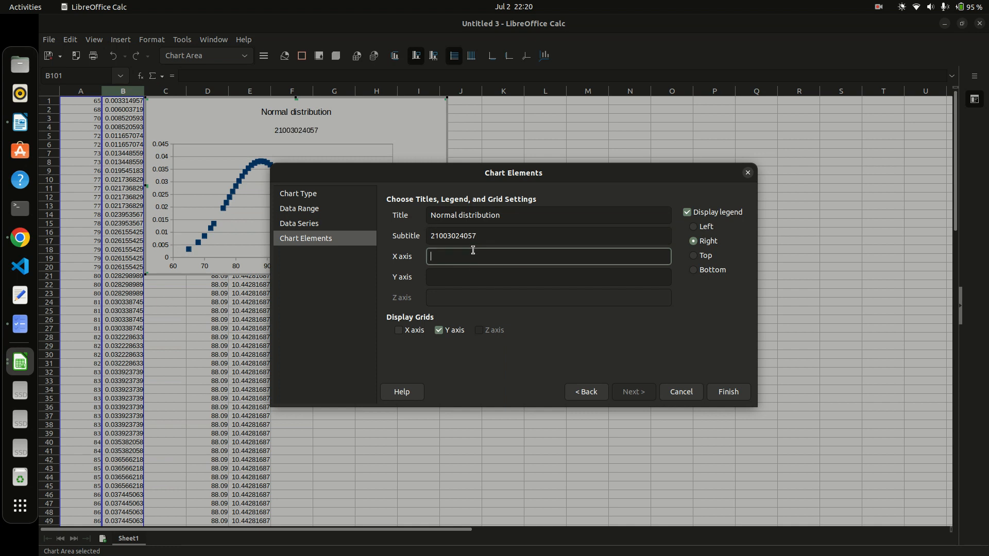
type("Count")
left_click(495, 280)
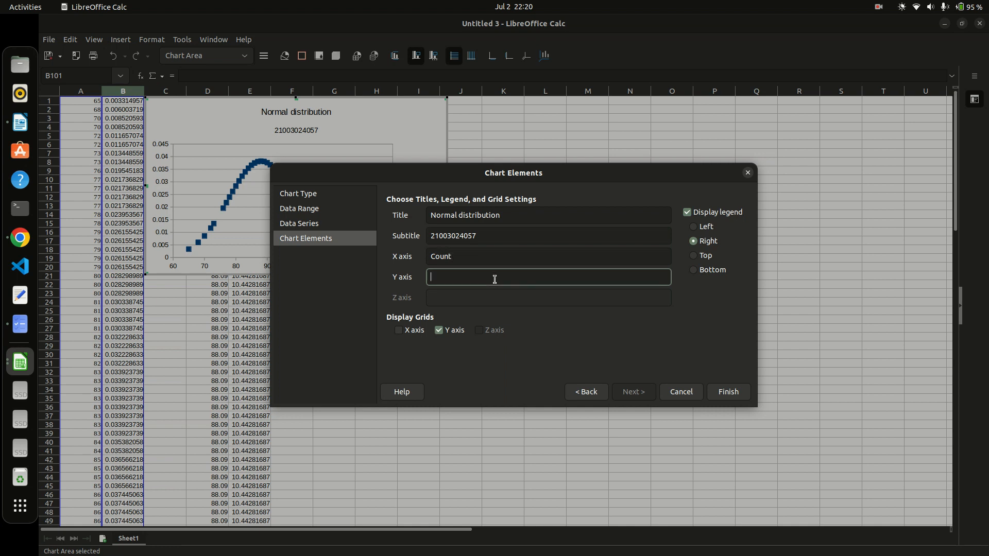
type("P(n")
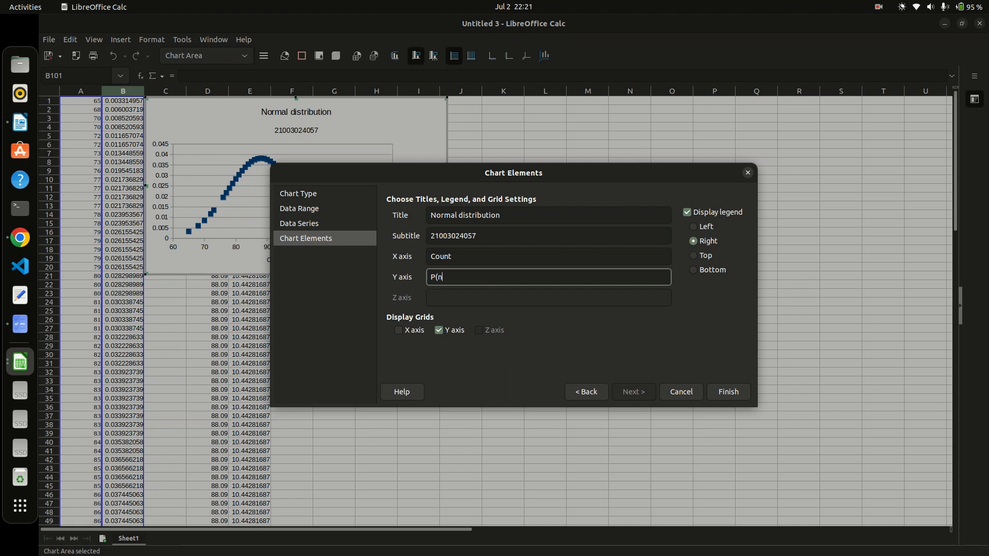
left_click(466, 257)
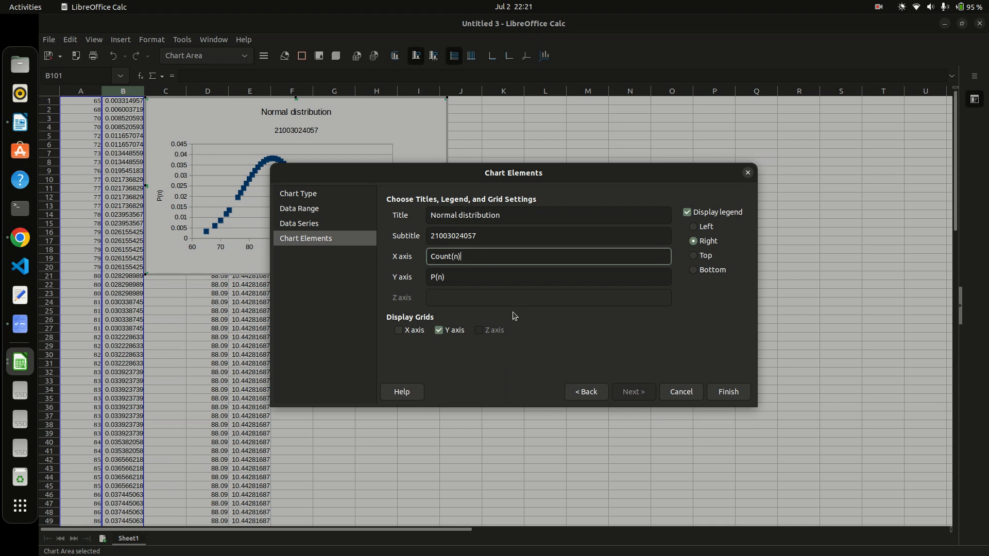
left_click(399, 331)
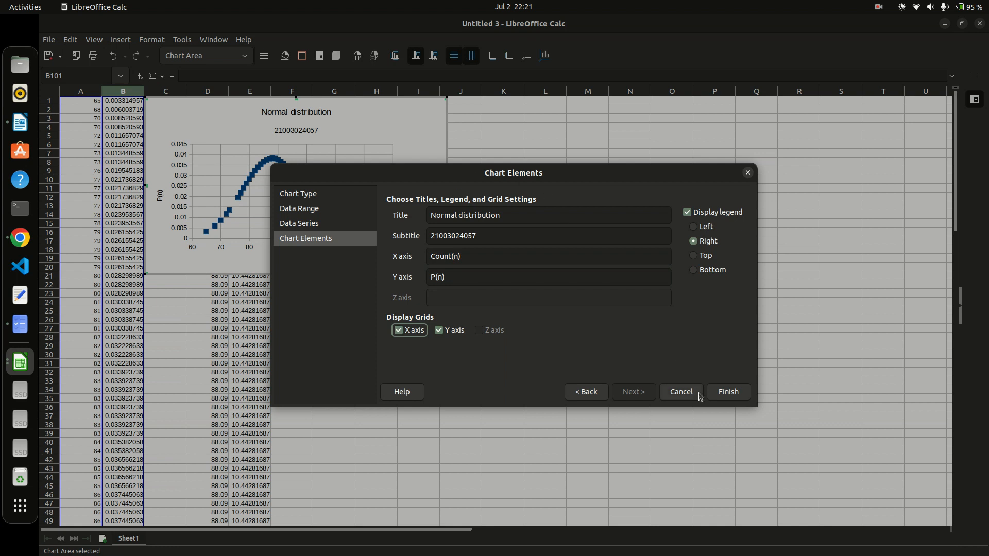
left_click(730, 400)
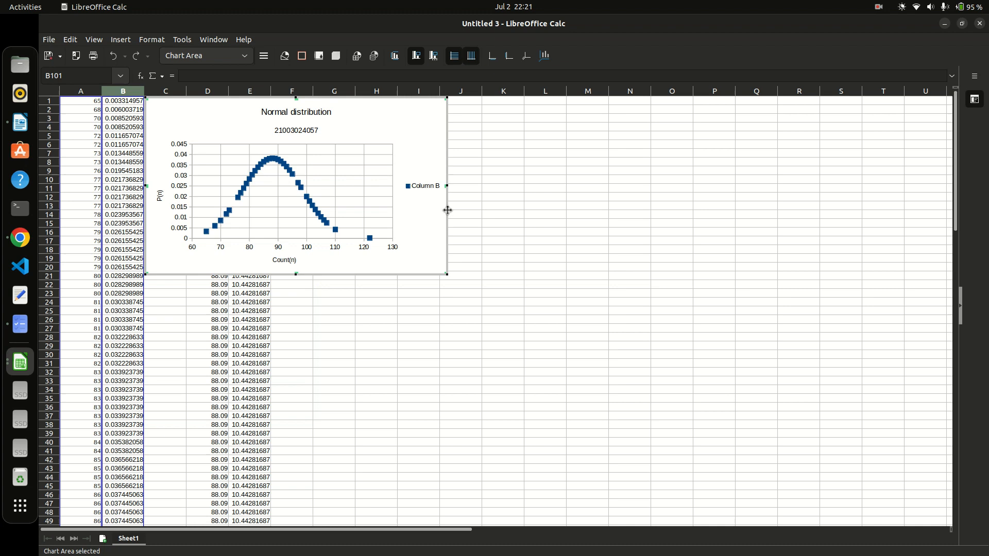
Export the chart as a PNG image, choosing the Desktop folder as destination.
left_click(555, 255)
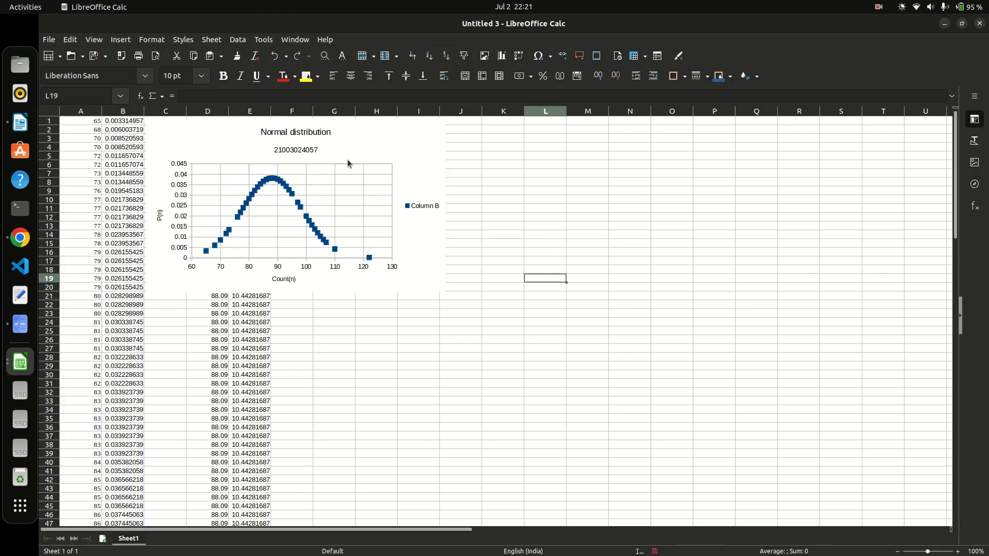
right_click(369, 147)
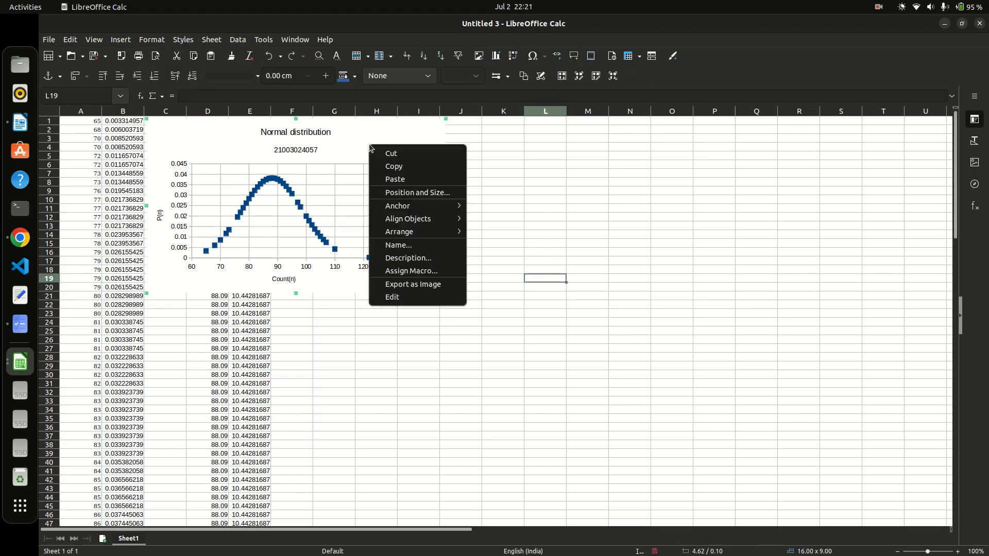
left_click(407, 285)
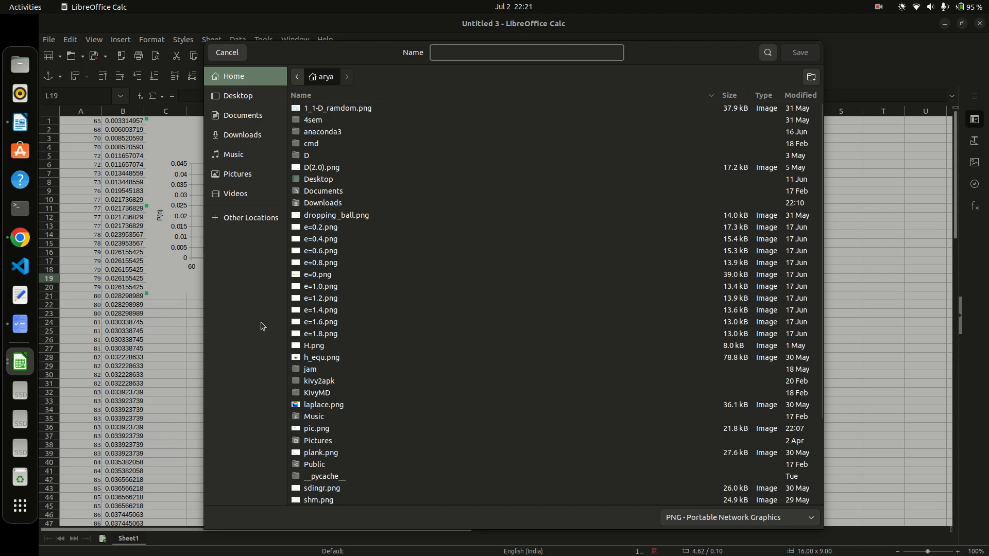
left_click(227, 101)
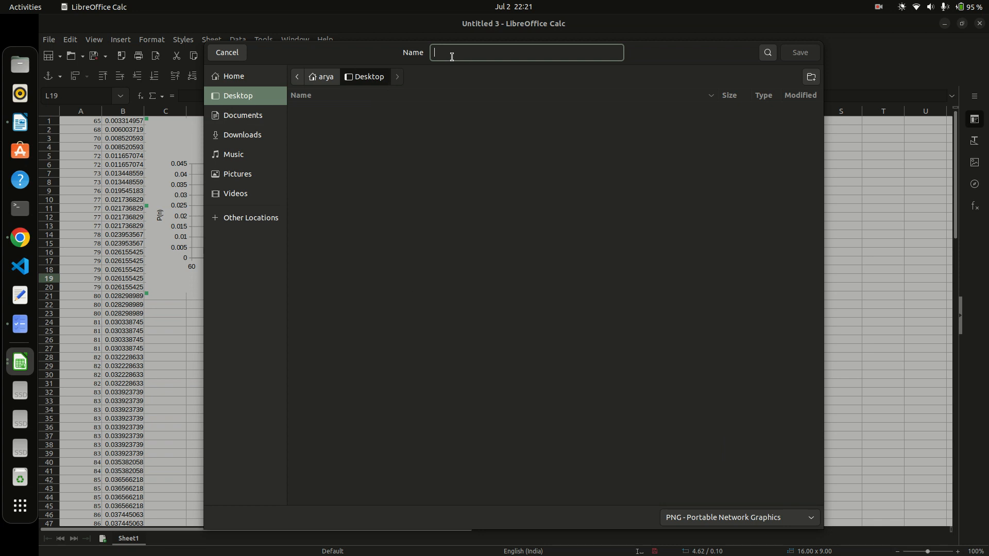
Save the chart image to the Desktop as out.png.
type("p")
type("out")
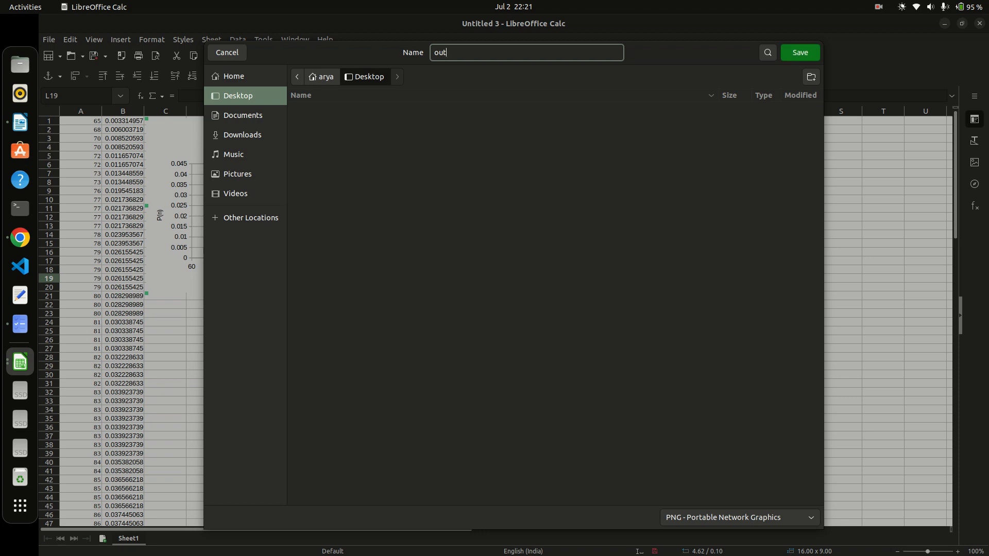
type(".png")
left_click(810, 50)
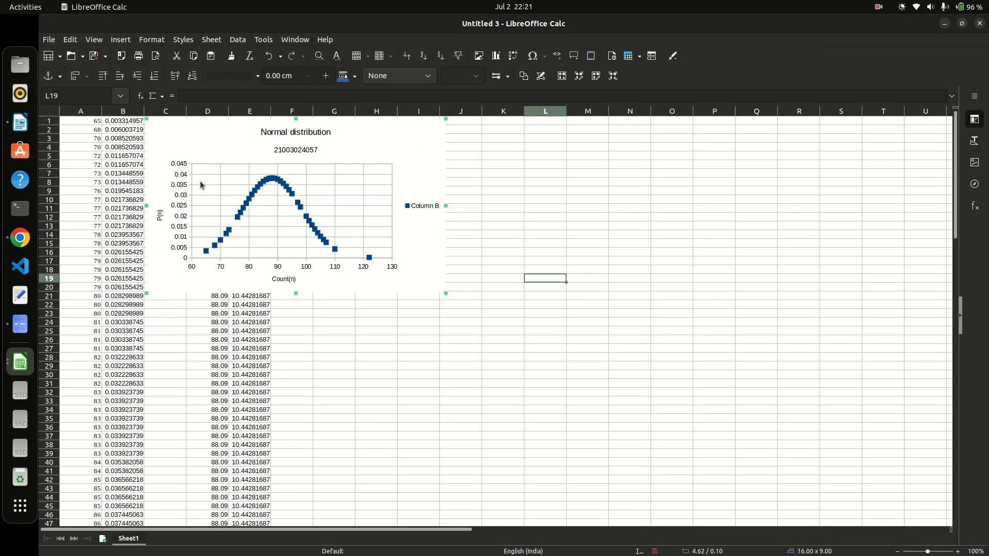
left_click(20, 64)
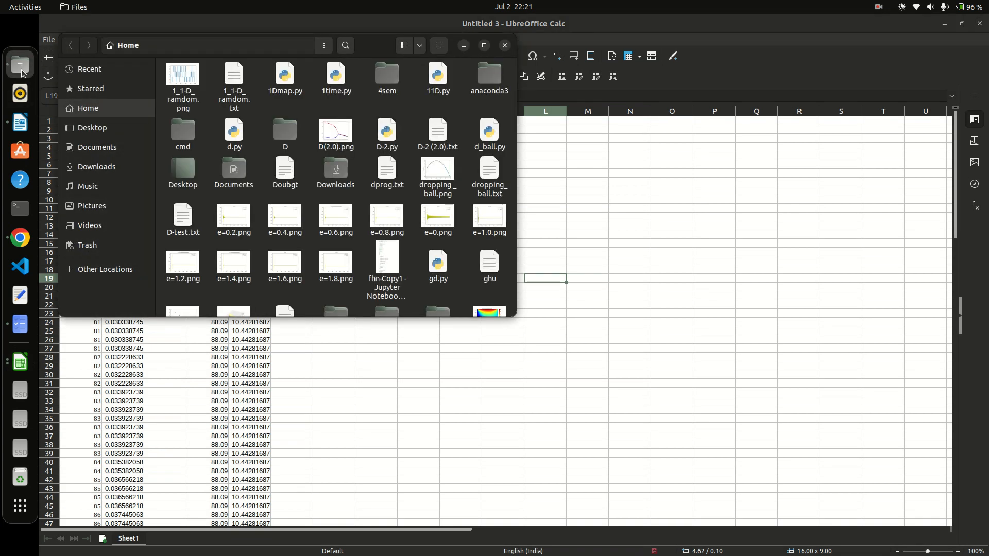
left_click(86, 133)
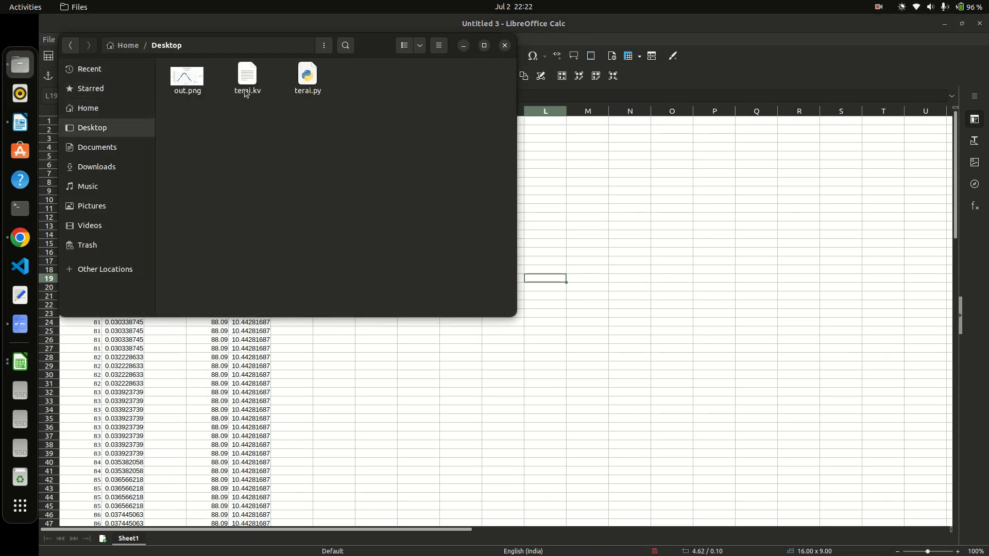
left_click(175, 77)
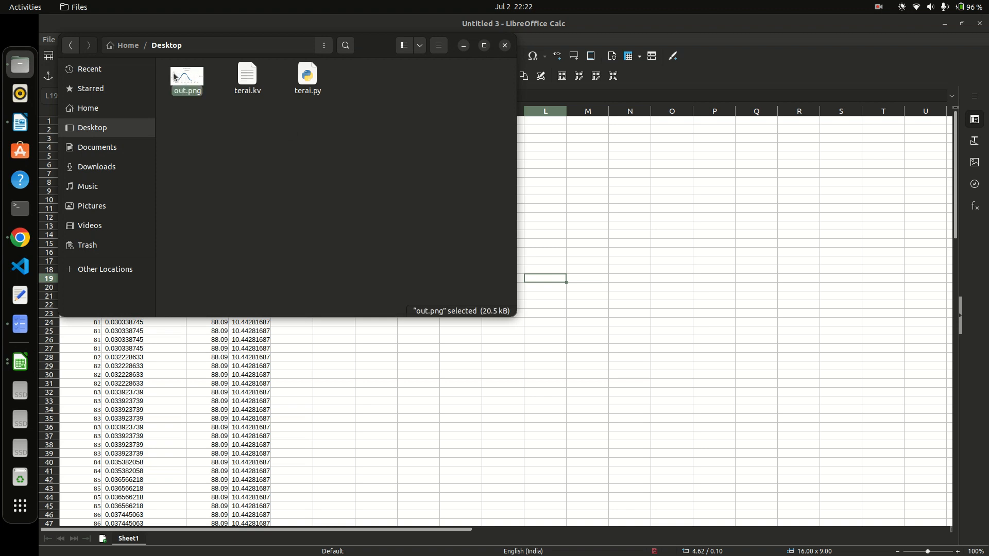
double_click(175, 76)
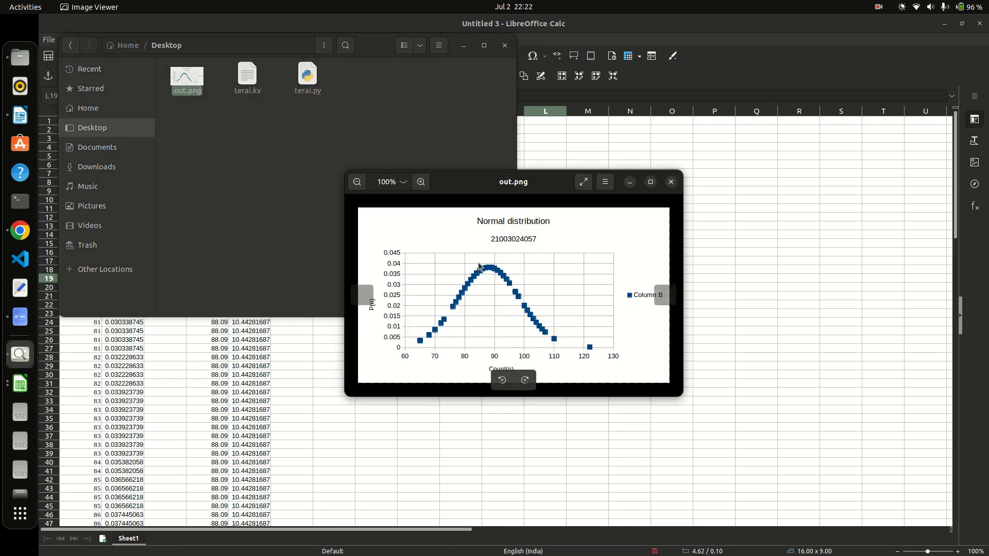
left_click(671, 182)
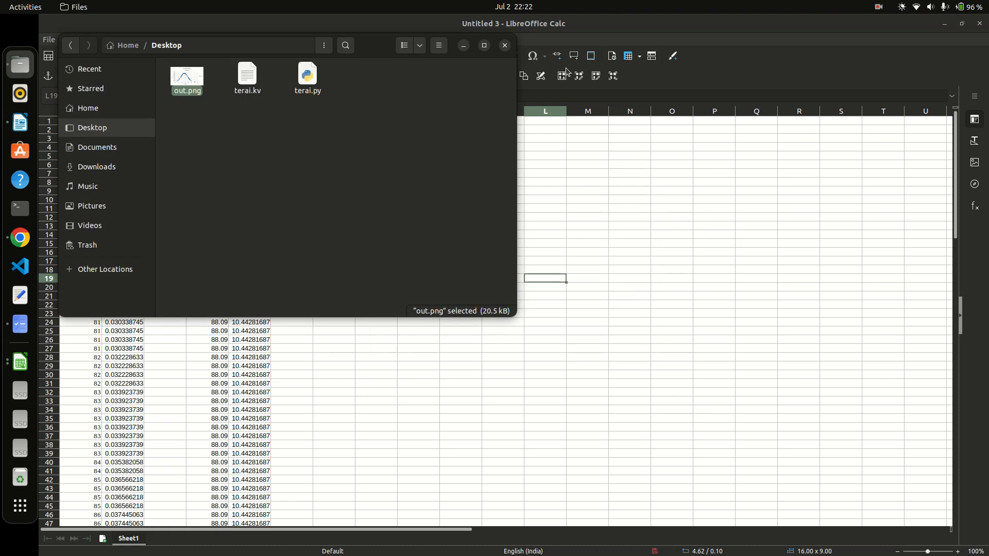
left_click(504, 45)
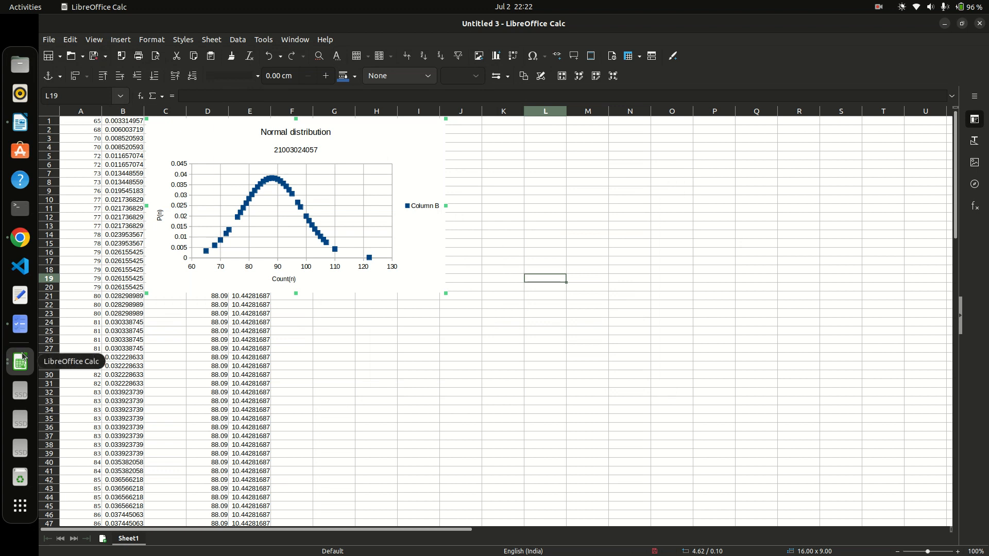
left_click(878, 7)
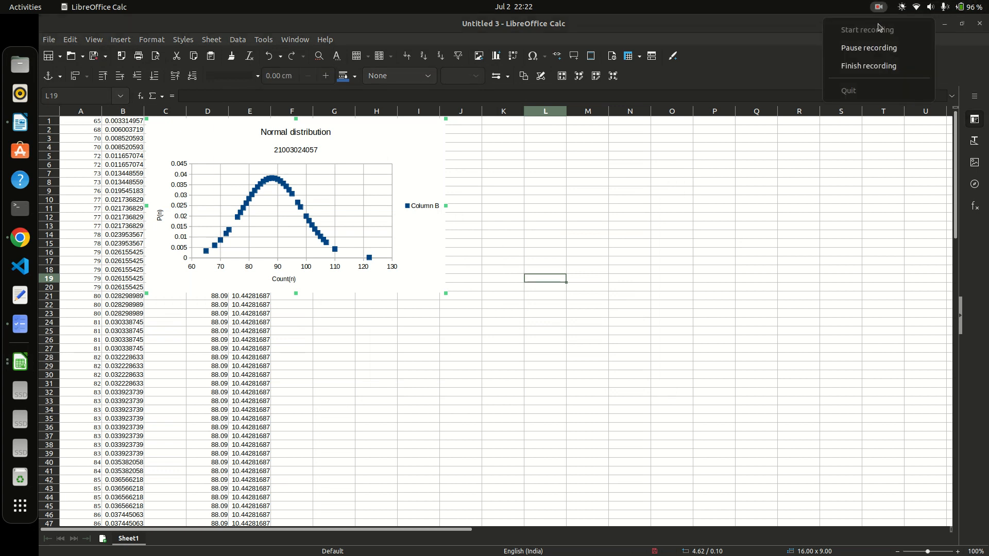